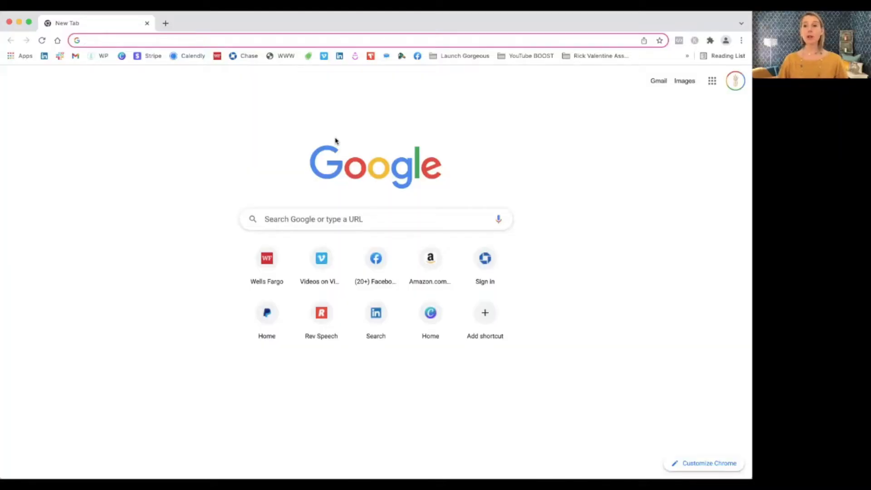
- Go from the LinkedIn home feed to the StreamYard broadcasts page via bookmarks
left_click(339, 56)
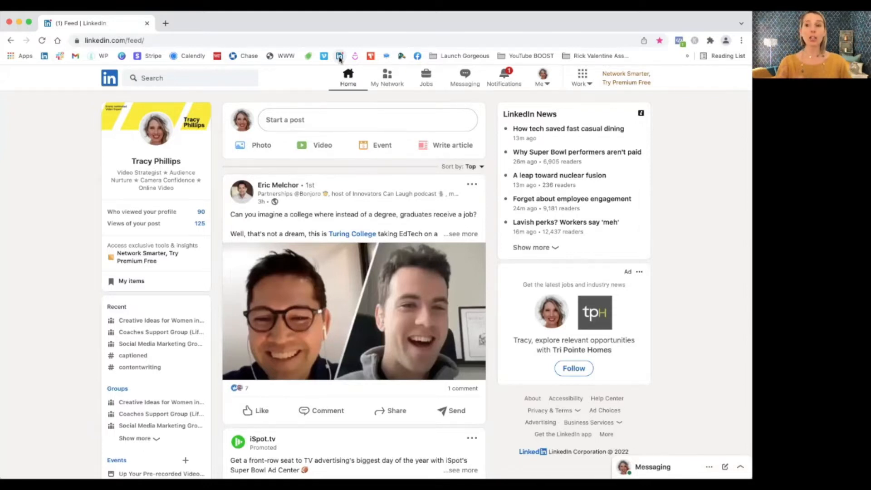
left_click(401, 57)
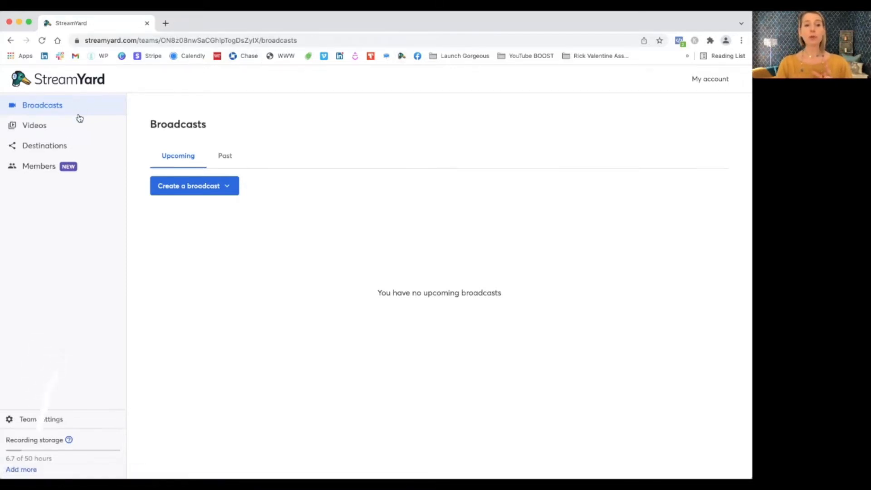
- Start connecting a LinkedIn Page destination, reach LinkedIn sign-in, then return to StreamYard
left_click(59, 146)
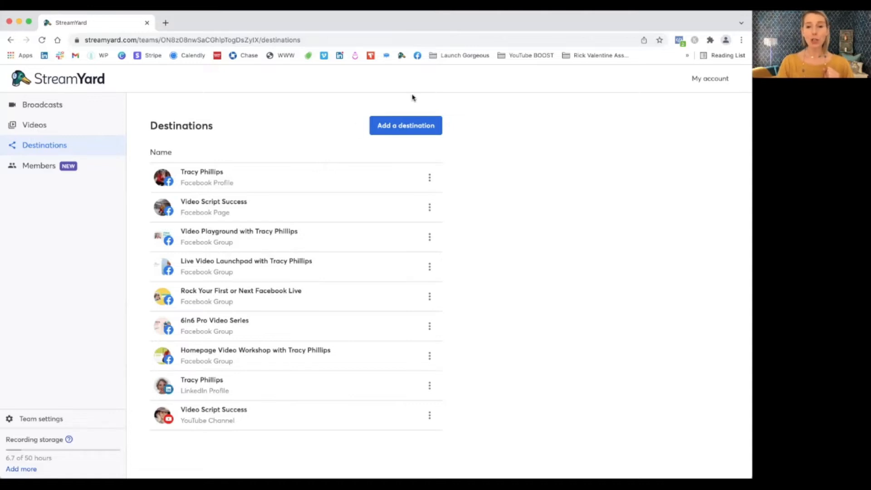
left_click(415, 128)
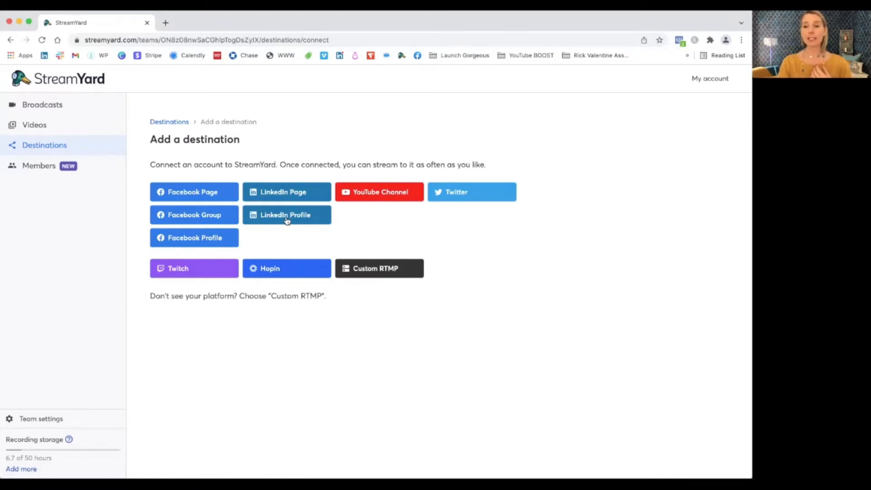
left_click(288, 195)
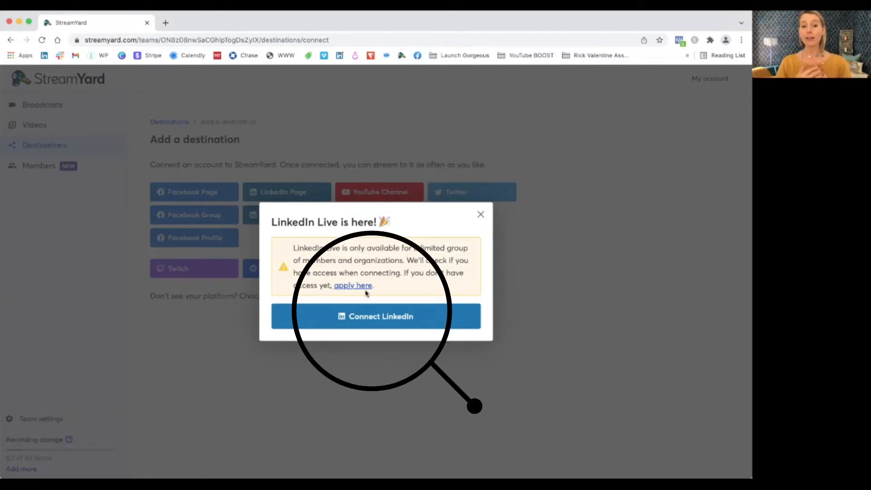
left_click(366, 320)
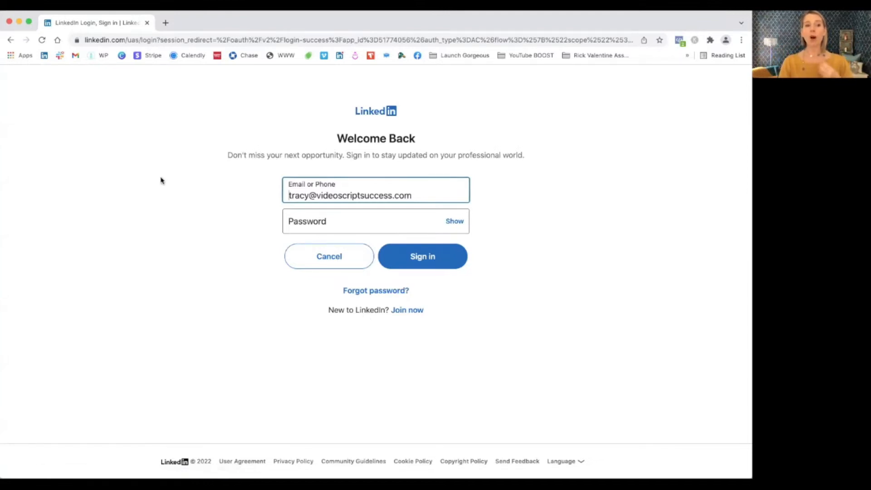
left_click(11, 42)
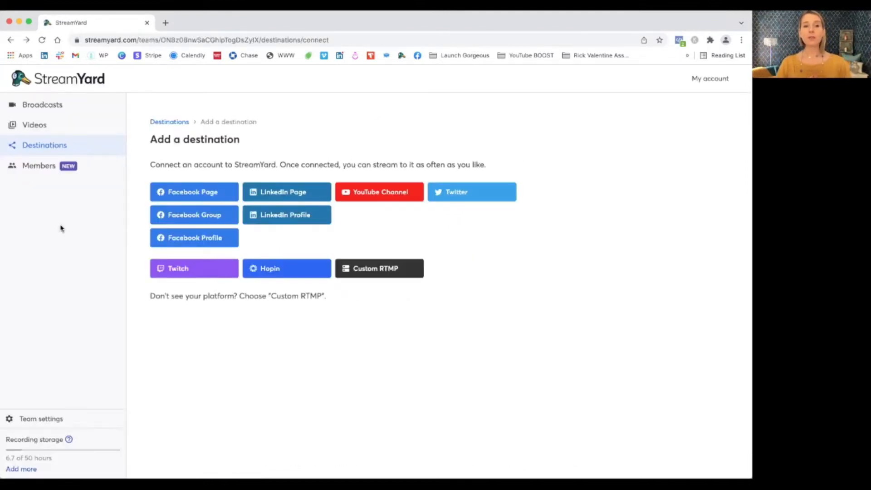
- Start a new broadcast streaming to the LinkedIn profile destination
left_click(50, 107)
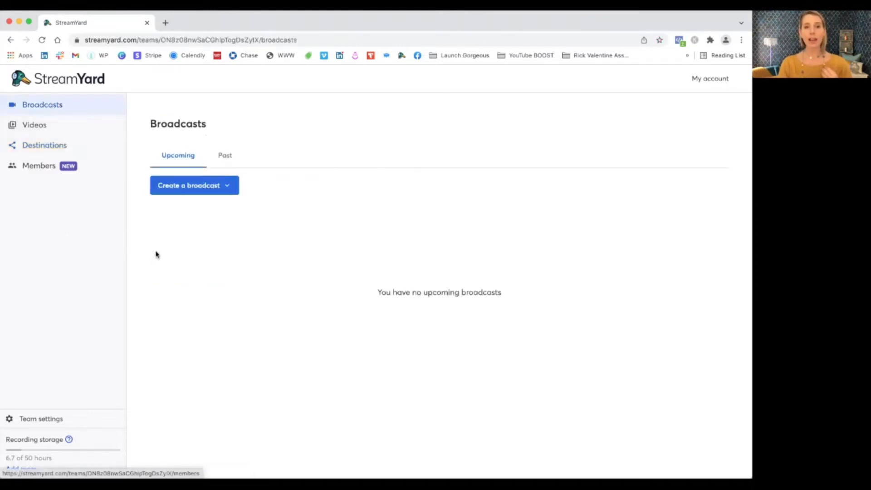
left_click(195, 187)
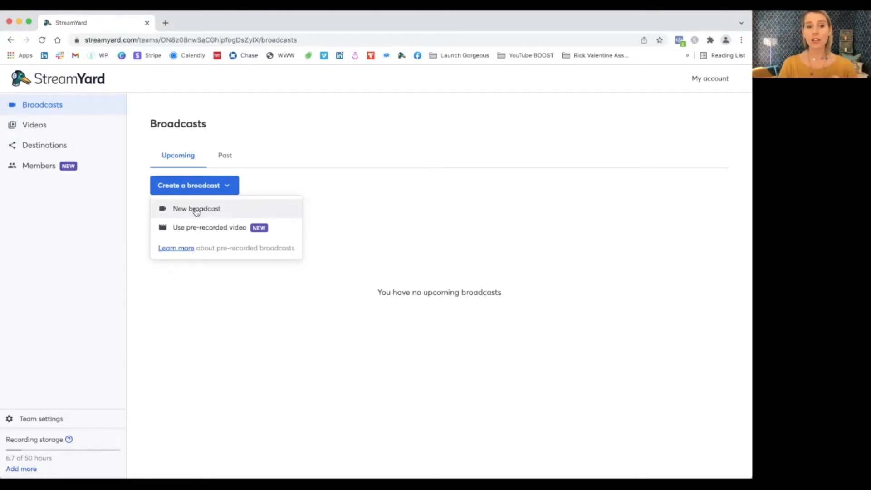
left_click(196, 211)
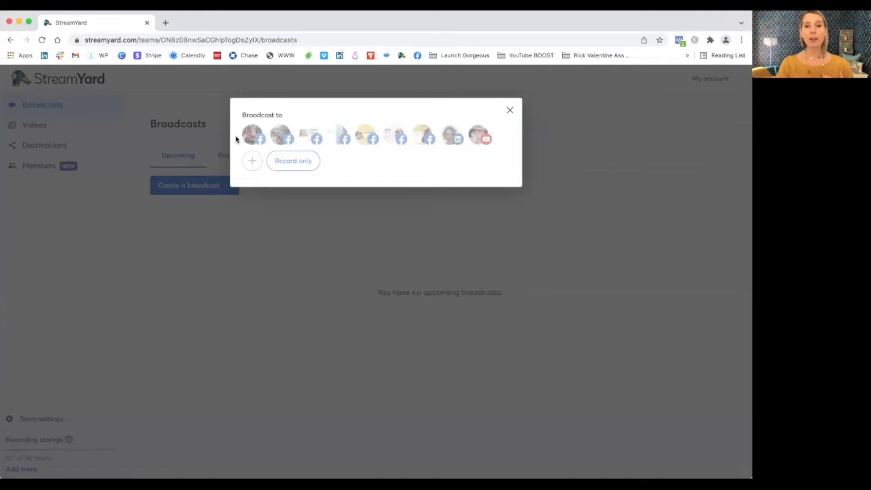
left_click(451, 136)
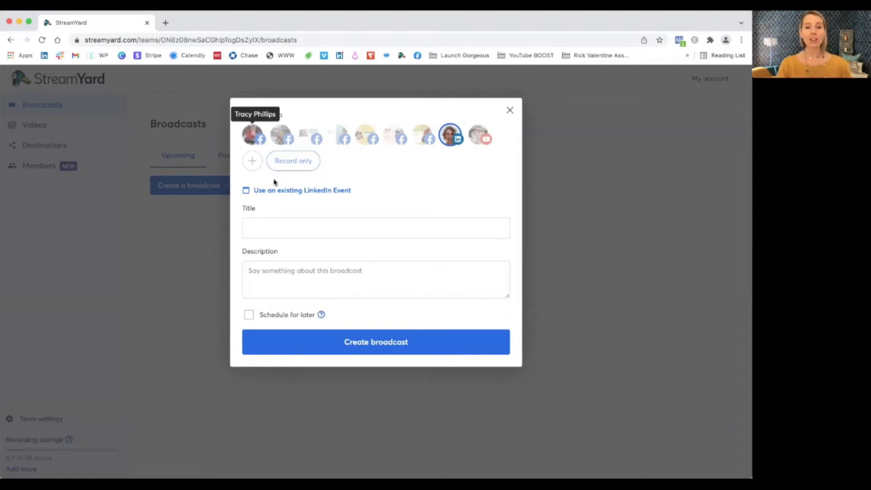
- Fill in the title 'test title' and a two-line hook-plus-description for the broadcast
left_click(269, 232)
type("test title")
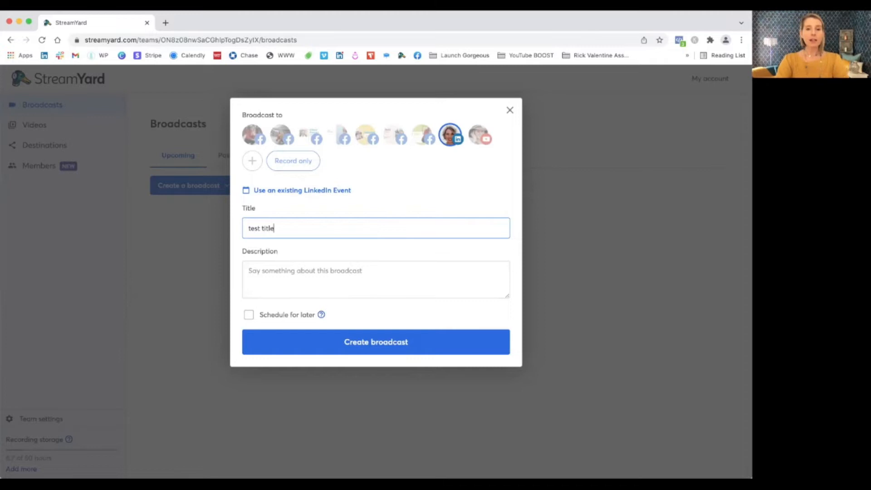
left_click(266, 270)
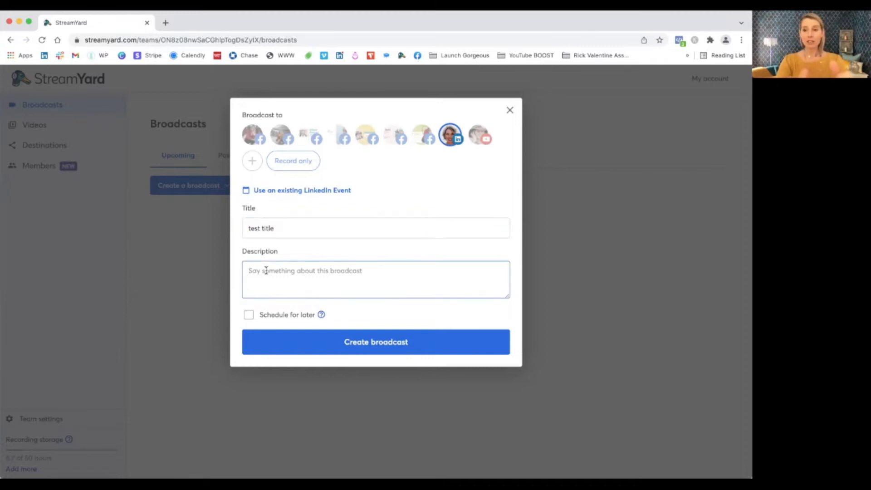
type("test title again (killer hook")
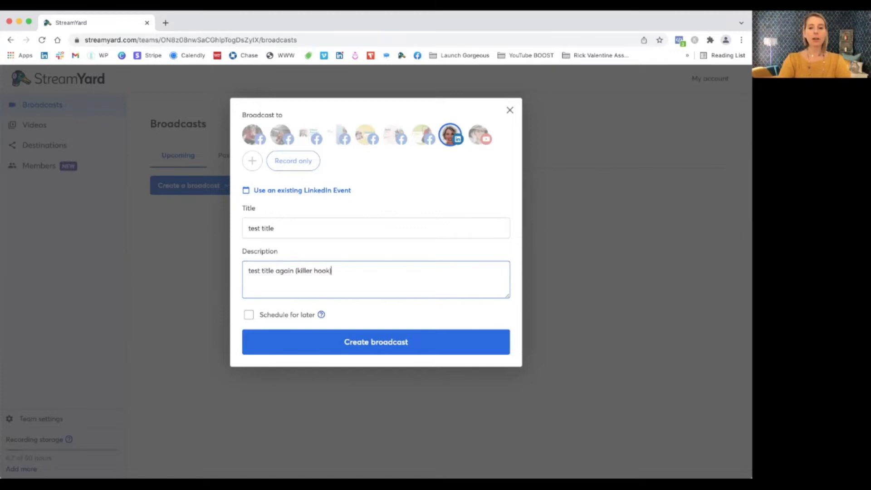
key("Return")
type("Scr")
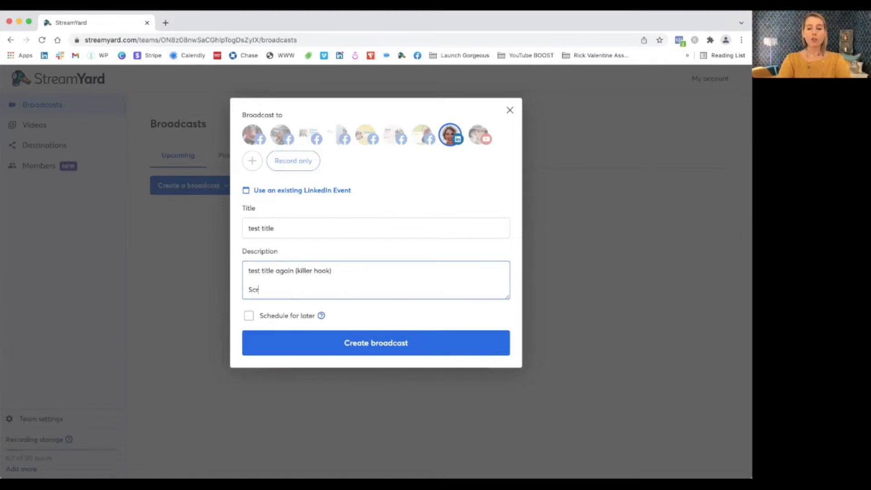
type("oll stopping description")
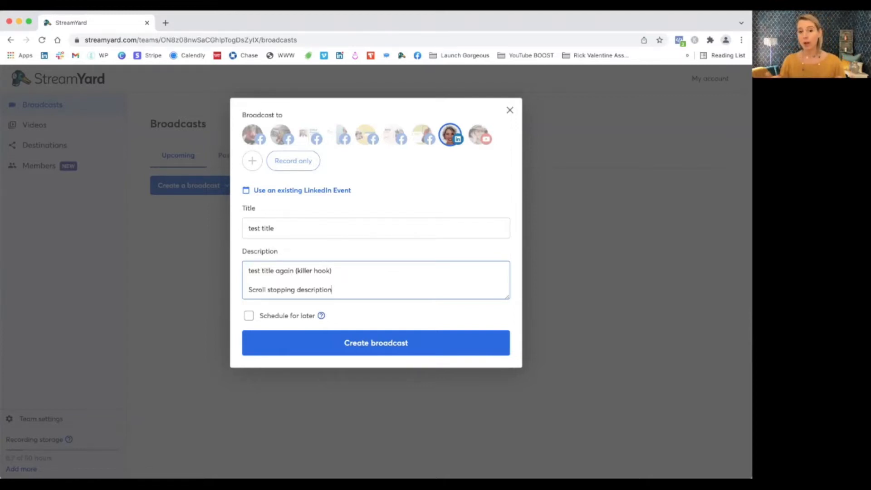
- Schedule the broadcast for 3:15 PM today, try adding a thumbnail, and create it
left_click(249, 316)
scroll(328, 293, "down", 1)
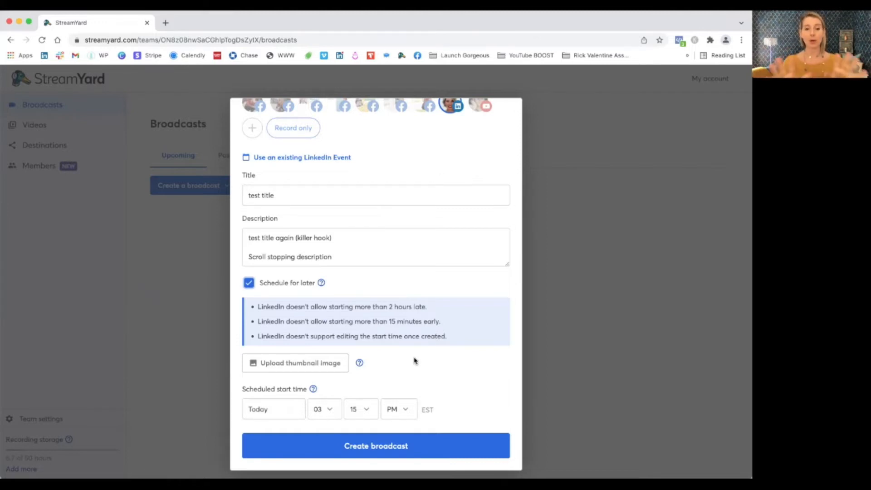
left_click(287, 367)
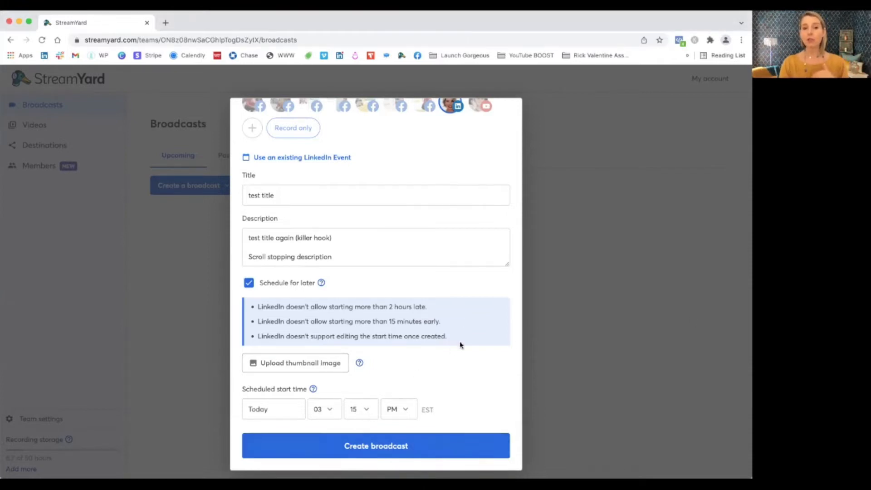
scroll(459, 344, "up", 1)
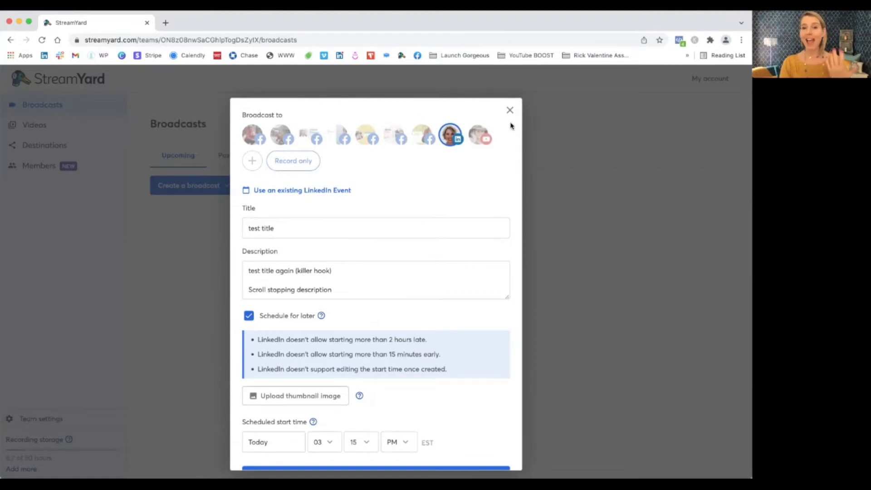
left_click(525, 165)
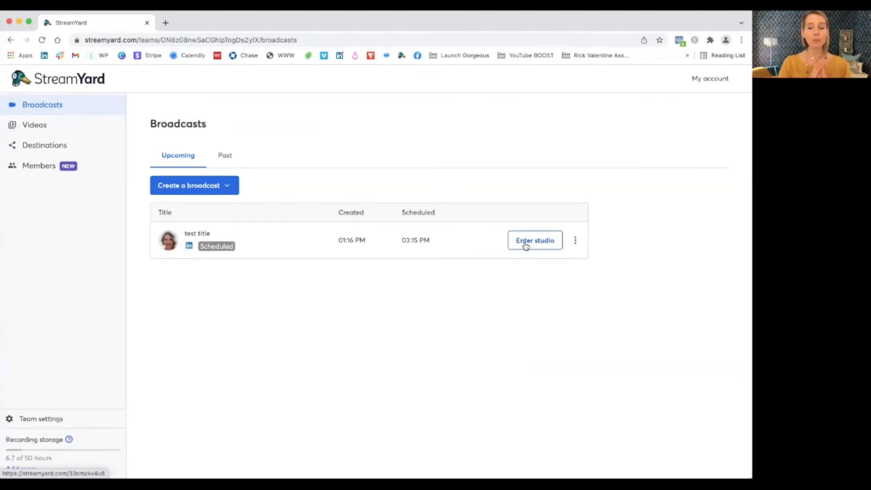
- Enter the studio with mic/cam allowed and display name 'Grand Dame of all things Video'
left_click(526, 242)
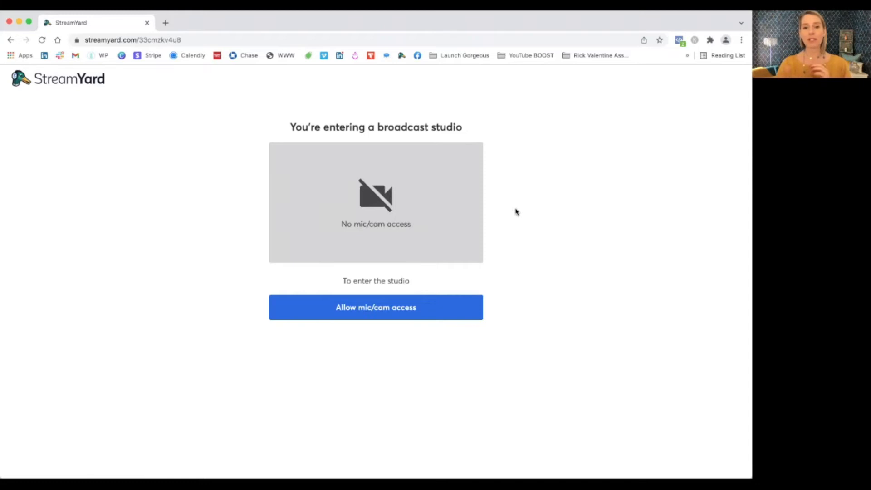
left_click(385, 311)
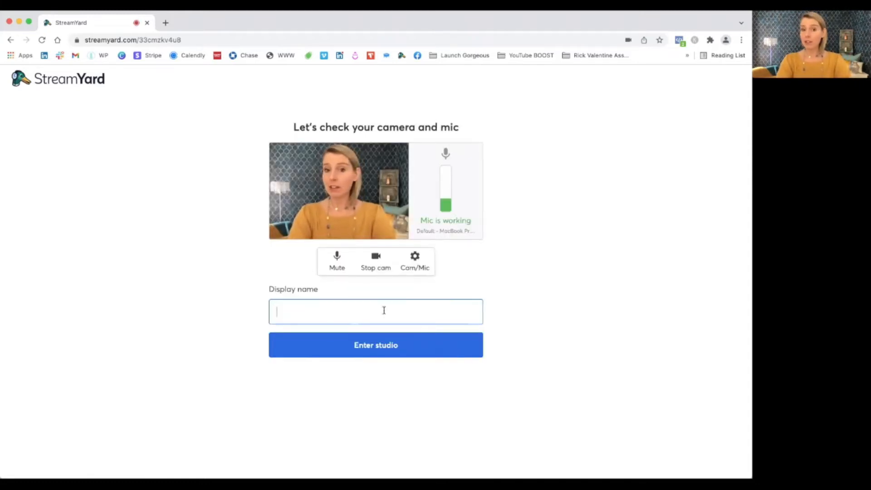
type("Grand Dame of all things Video")
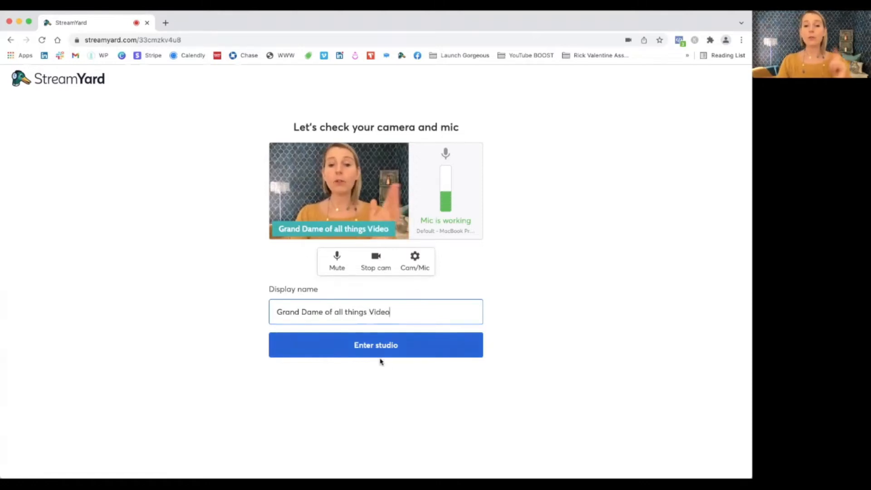
left_click(385, 354)
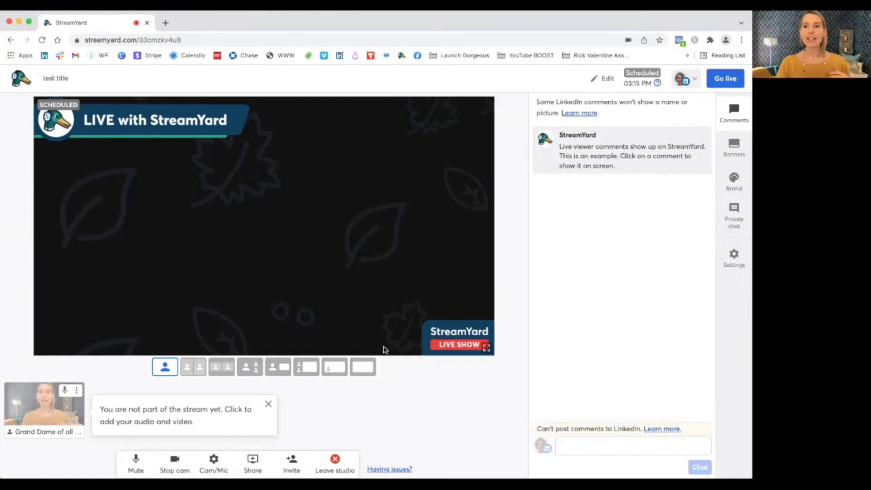
mouse_move(43, 404)
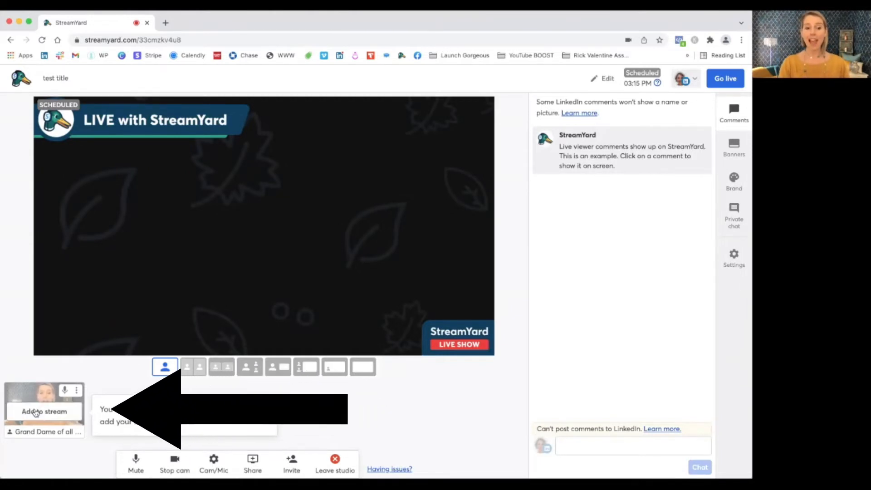
- Add the presenter's own camera feed to the stage
left_click(36, 414)
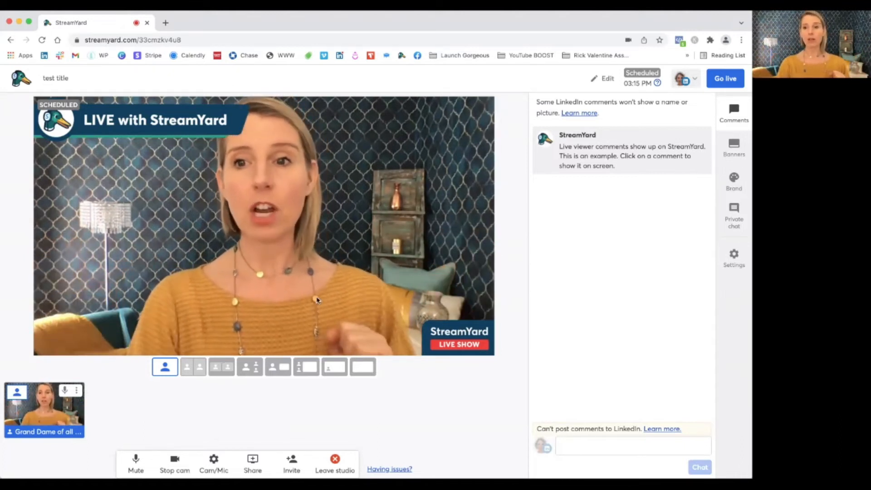
left_click(736, 149)
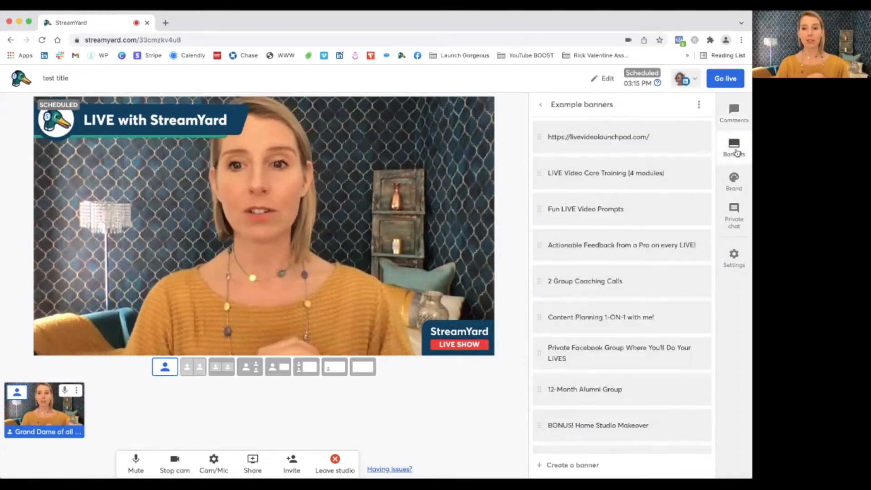
scroll(562, 259, "down", 2)
scroll(554, 309, "up", 2)
left_click(734, 176)
scroll(646, 354, "down", 3)
scroll(646, 354, "down", 2)
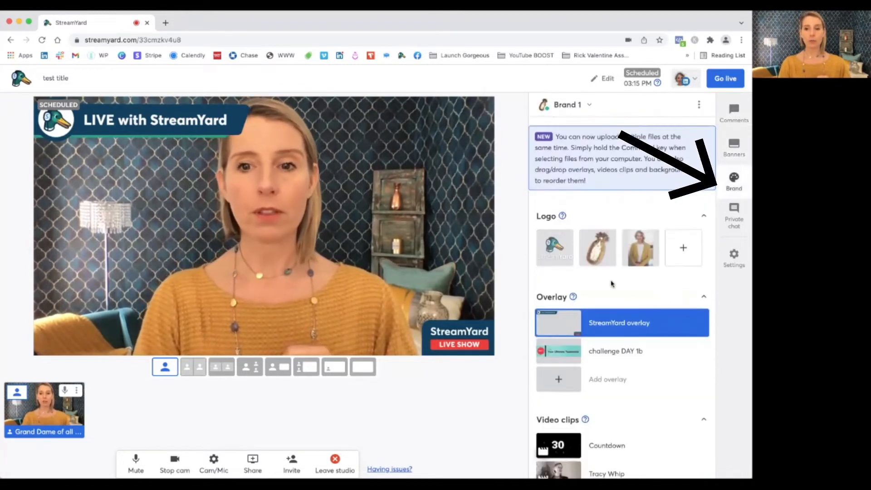
mouse_move(622, 323)
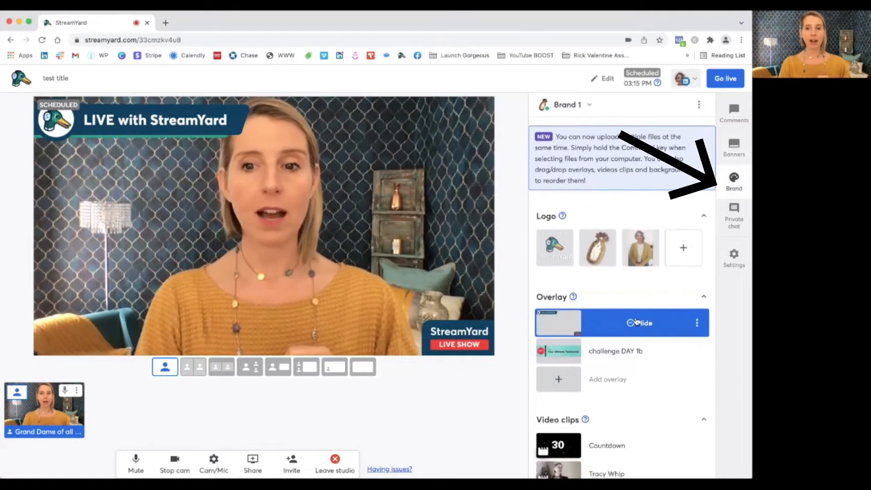
left_click(633, 322)
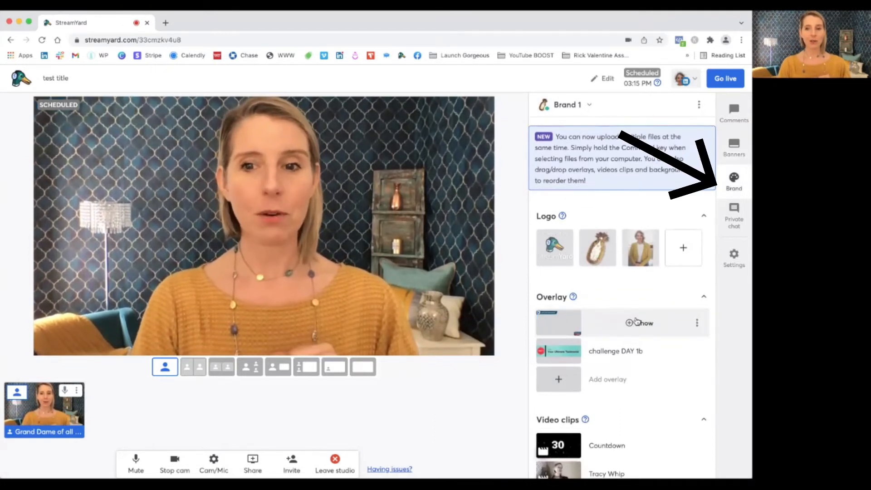
left_click(636, 322)
left_click(636, 322)
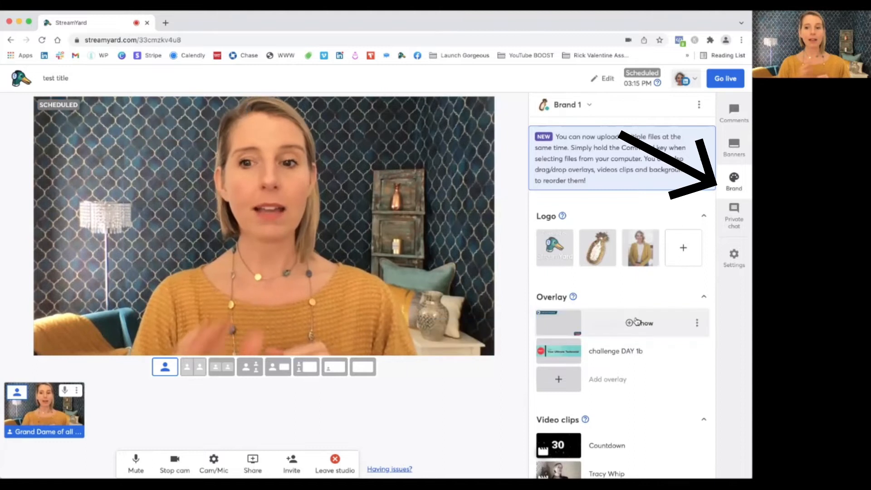
left_click(636, 323)
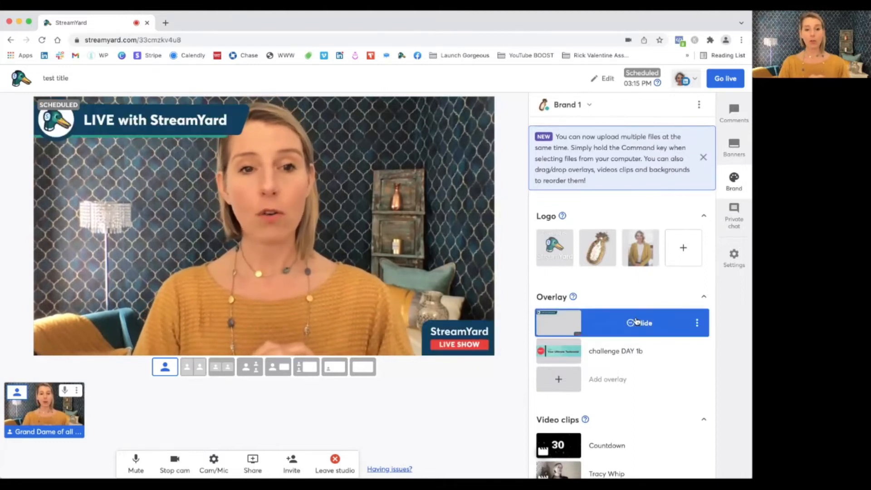
left_click(636, 322)
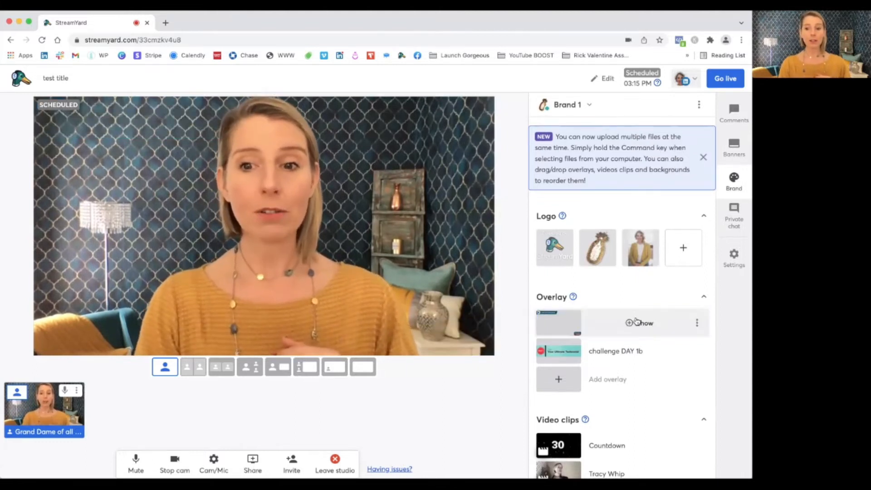
left_click(627, 352)
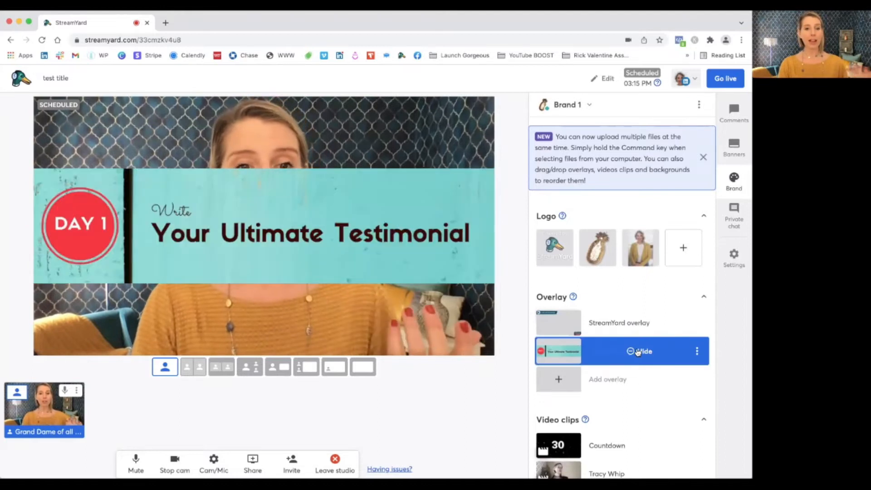
left_click(637, 352)
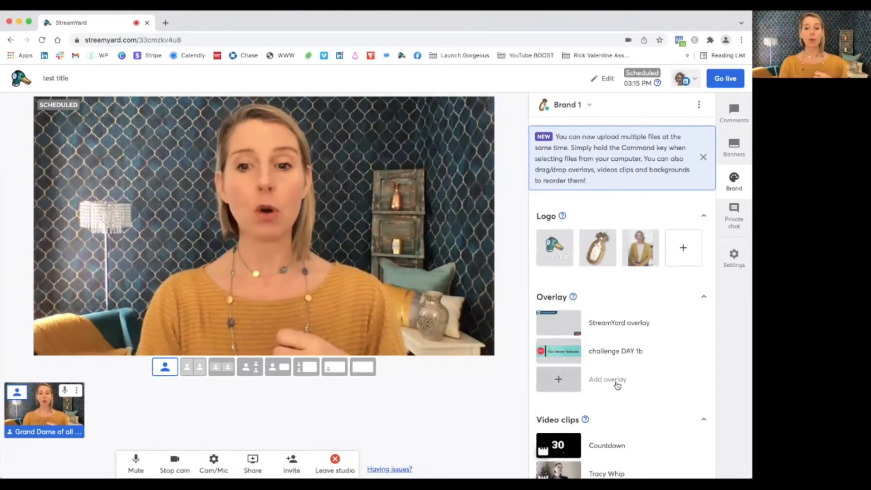
scroll(617, 385, "down", 2)
scroll(616, 385, "down", 2)
scroll(617, 386, "down", 2)
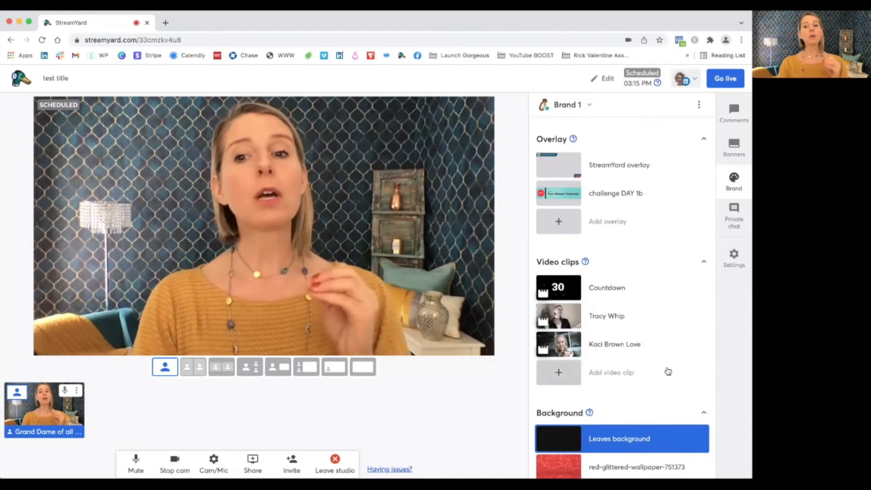
scroll(649, 292, "up", 5)
scroll(646, 273, "up", 2)
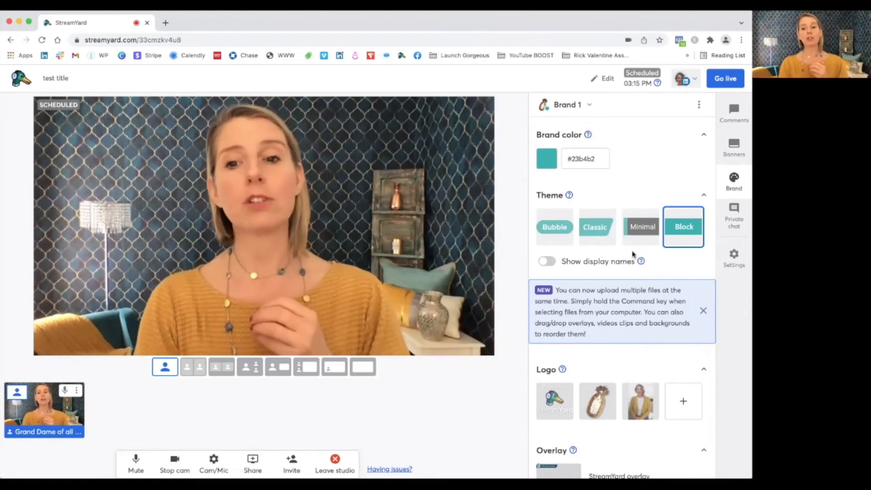
scroll(632, 255, "down", 2)
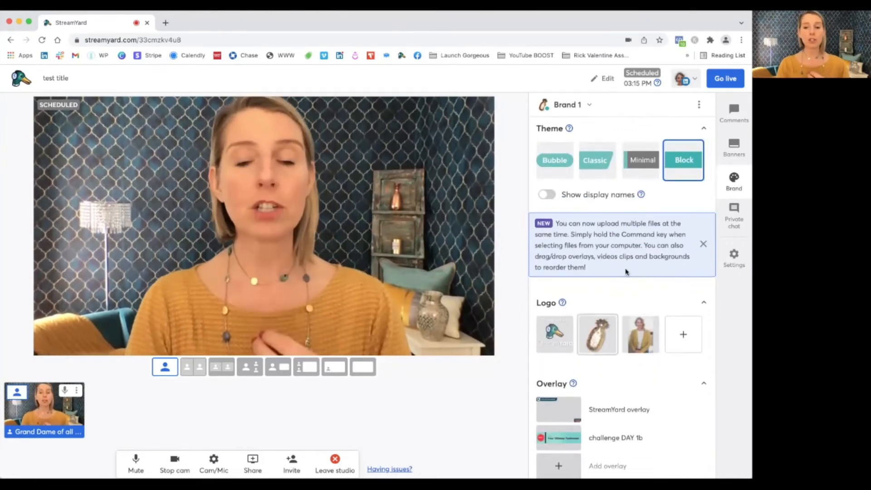
scroll(621, 300, "up", 2)
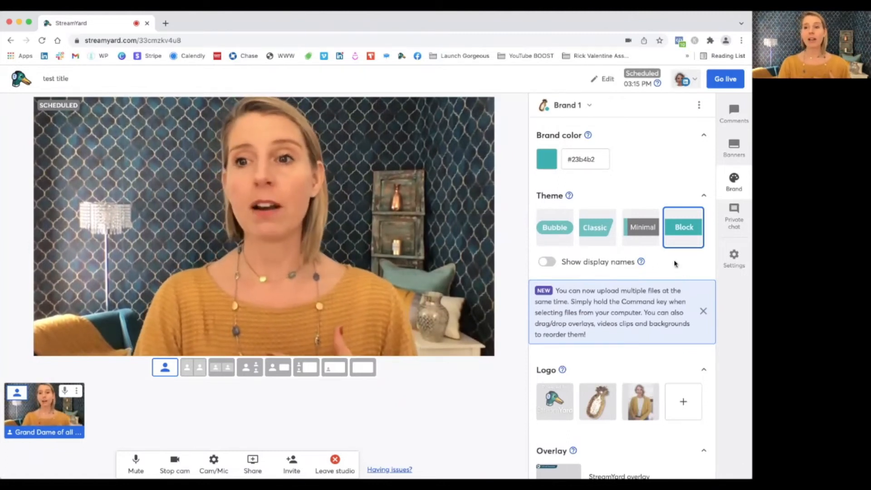
scroll(635, 283, "down", 5)
scroll(635, 283, "up", 1)
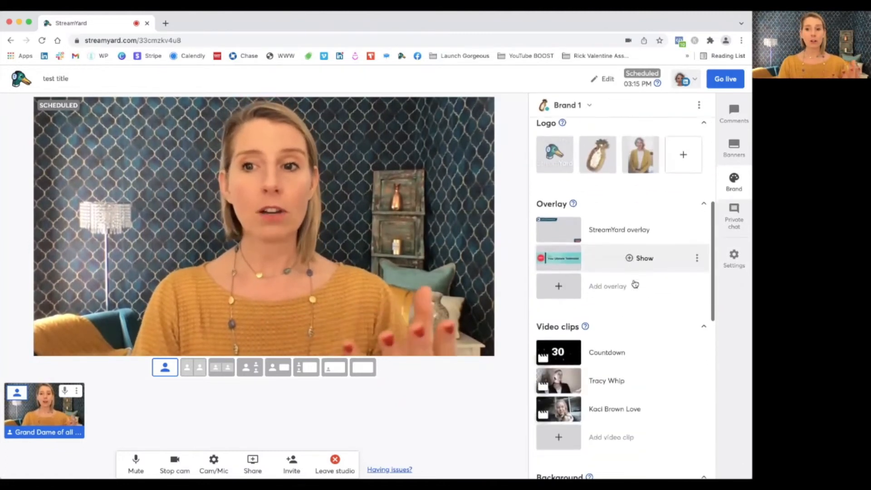
scroll(634, 282, "up", 4)
- Preview each example banner in turn and leave 'Content Planning 1-ON-1 with me!' on stage
left_click(734, 147)
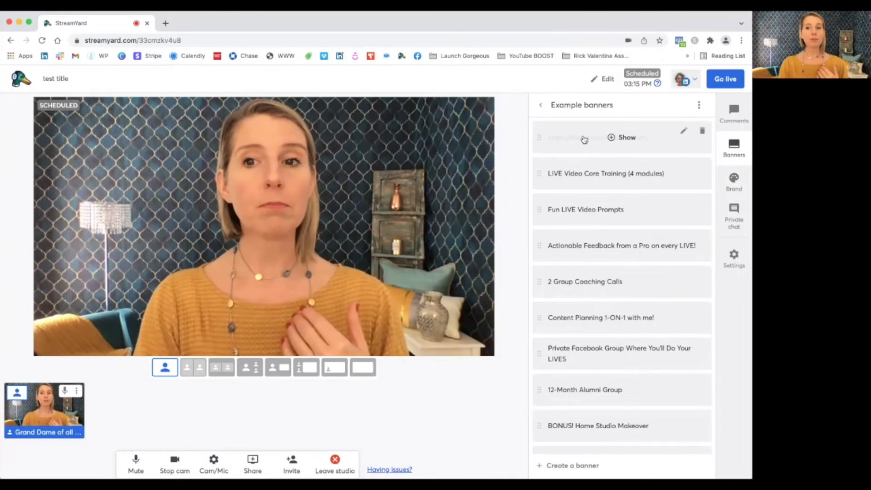
left_click(582, 325)
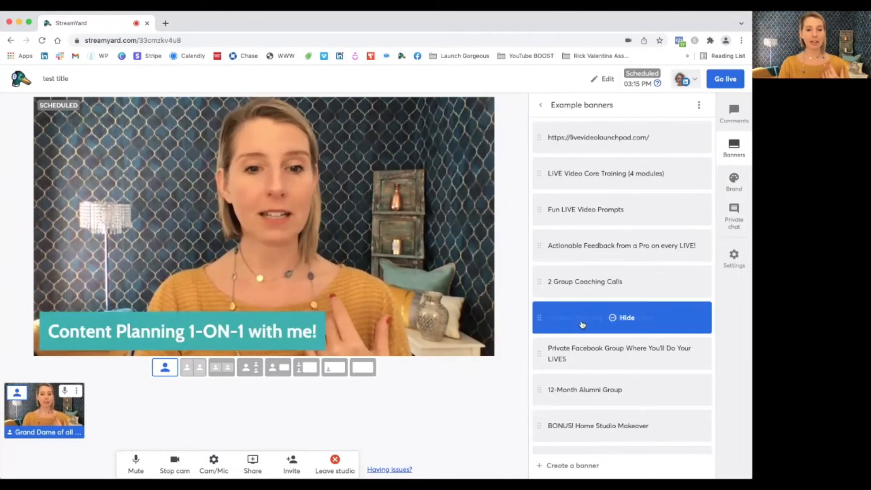
left_click(580, 288)
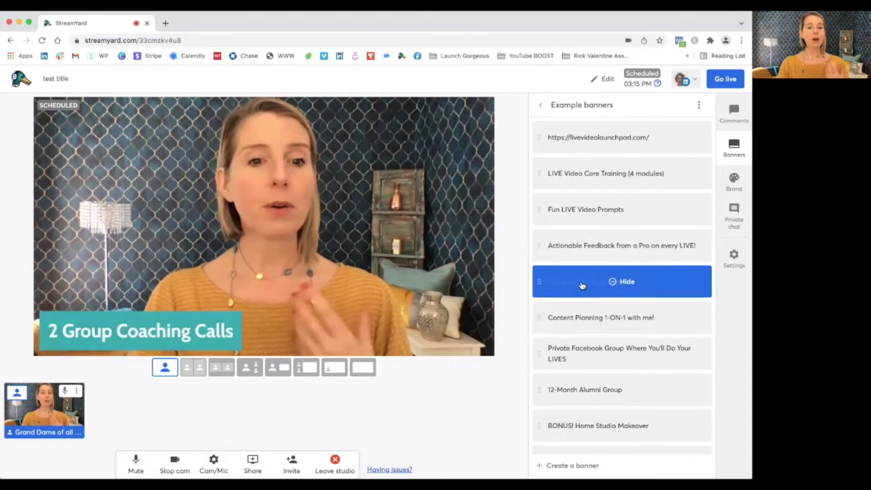
left_click(580, 252)
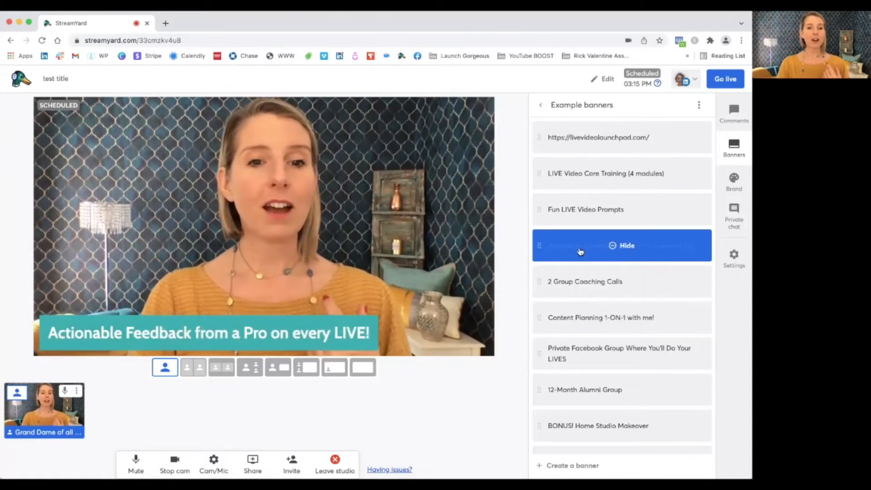
left_click(584, 207)
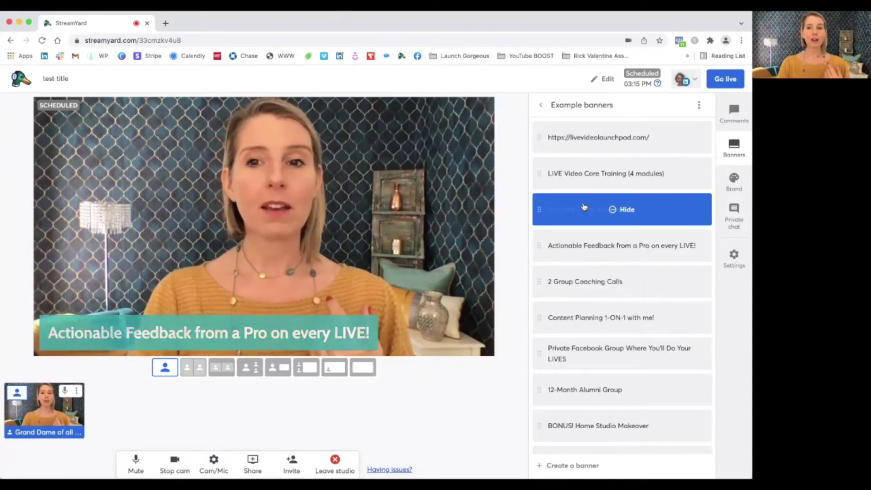
left_click(582, 174)
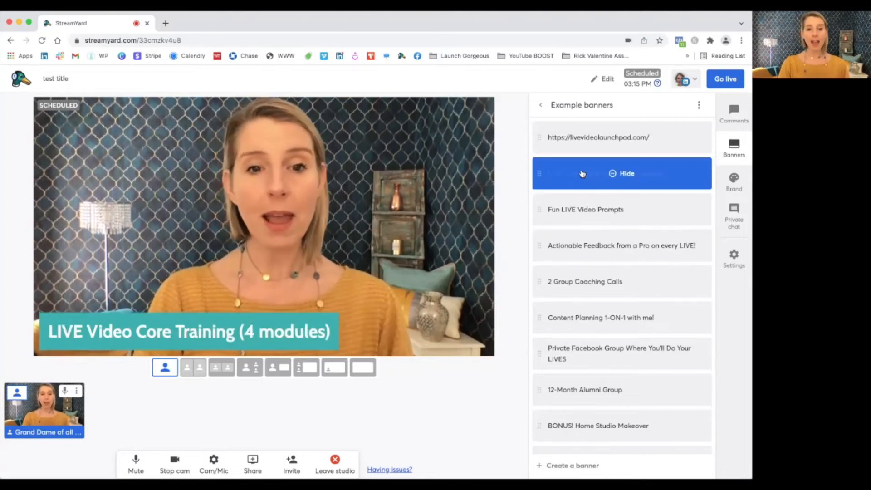
left_click(583, 144)
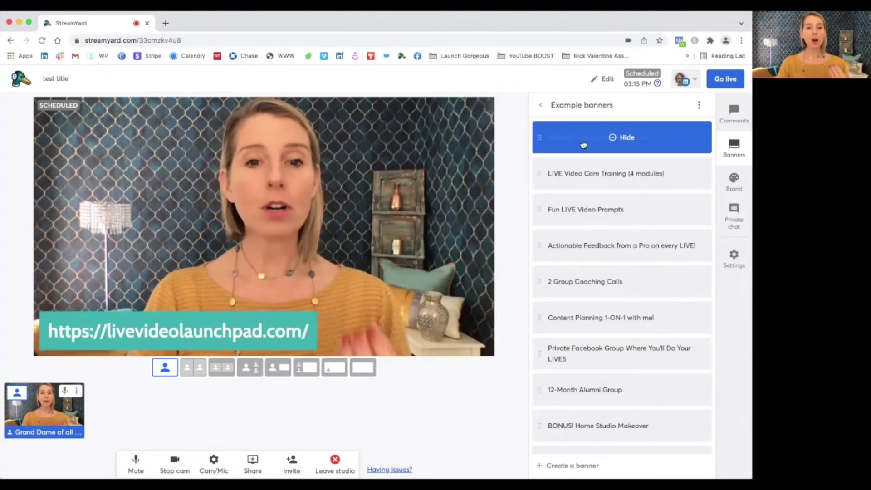
left_click(580, 175)
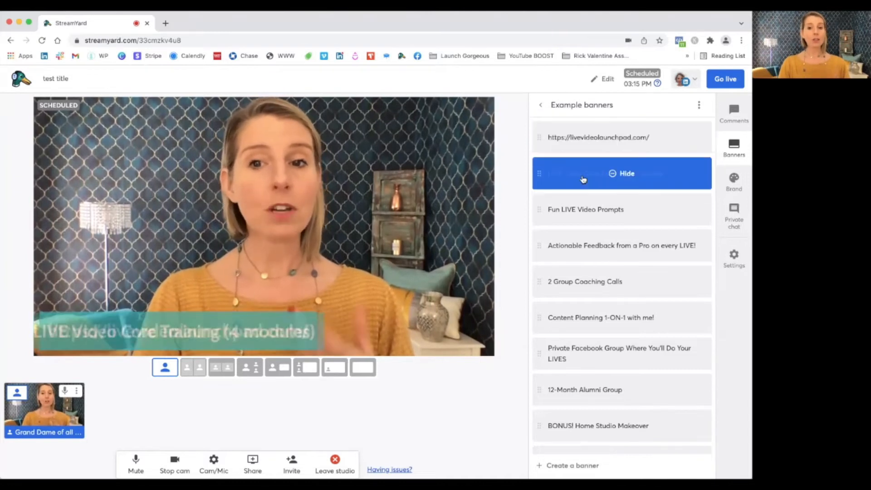
left_click(580, 216)
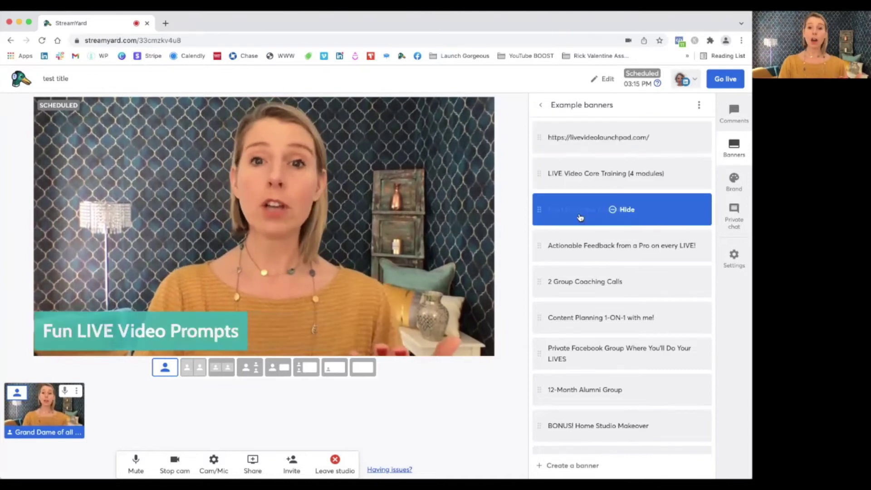
left_click(583, 249)
left_click(582, 274)
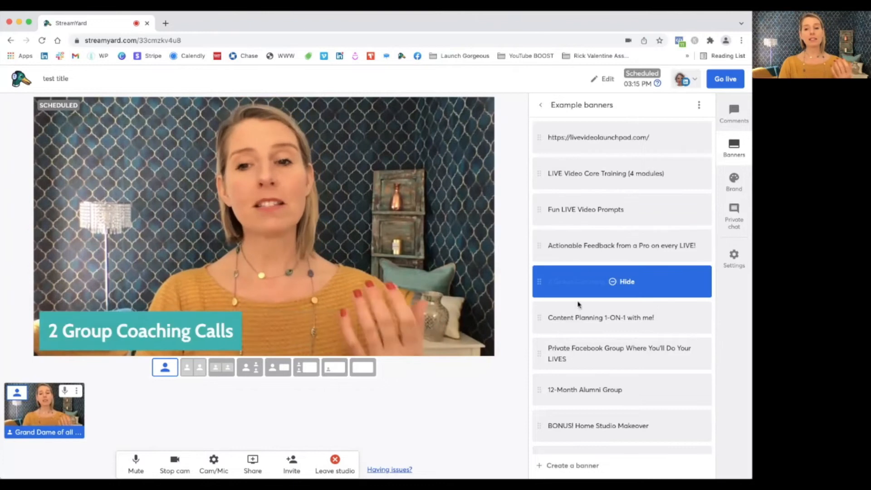
left_click(579, 313)
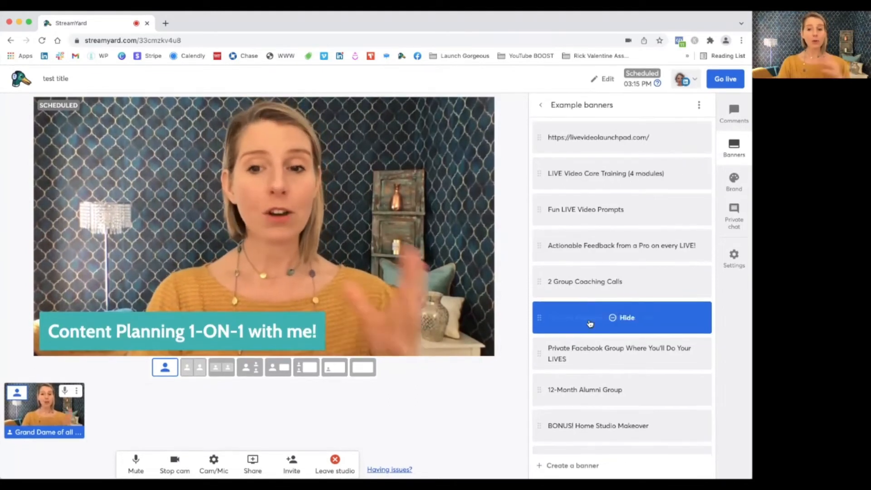
scroll(589, 343, "down", 1)
scroll(589, 343, "down", 2)
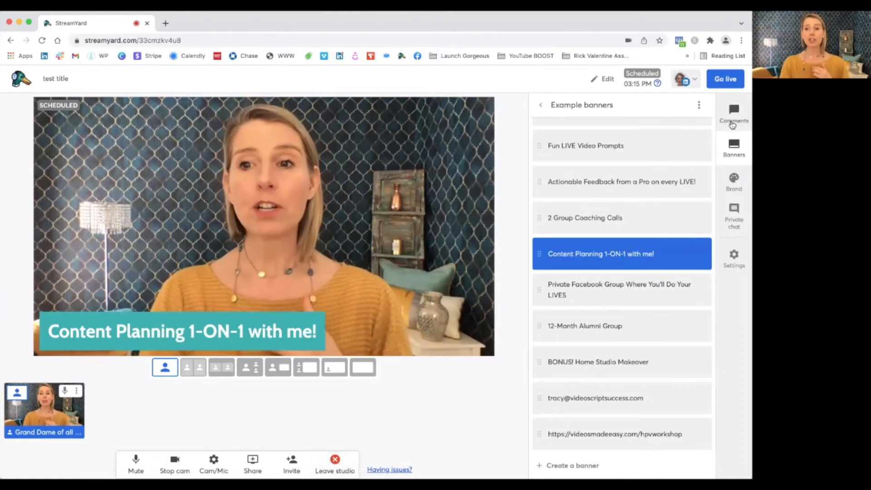
- Check the private guest chat, then show the viewer Comments feed in the sidebar
left_click(735, 222)
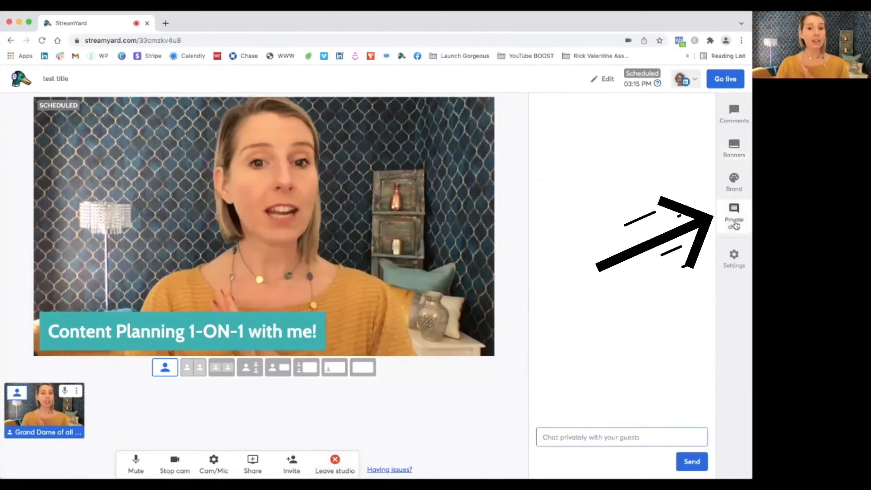
left_click(734, 122)
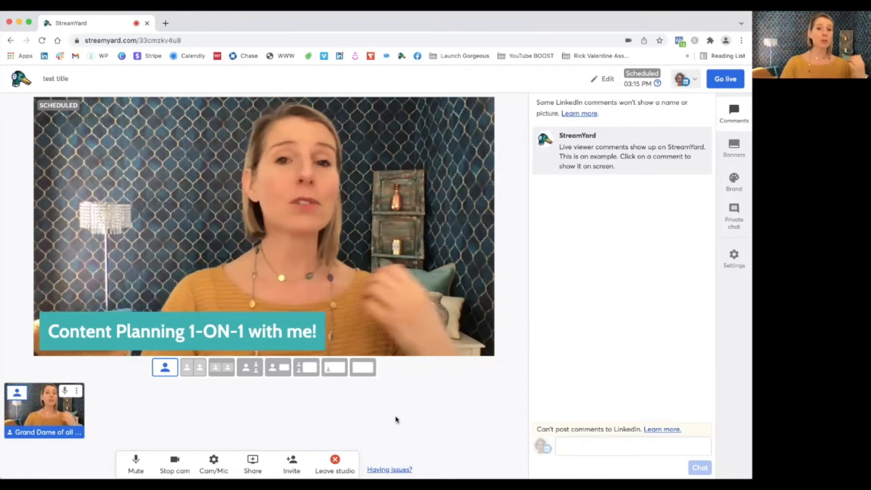
left_click(295, 465)
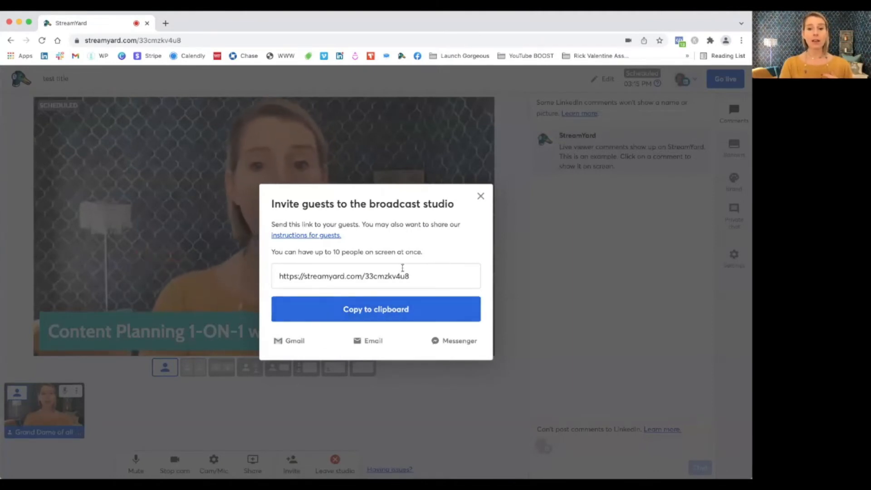
left_click(481, 198)
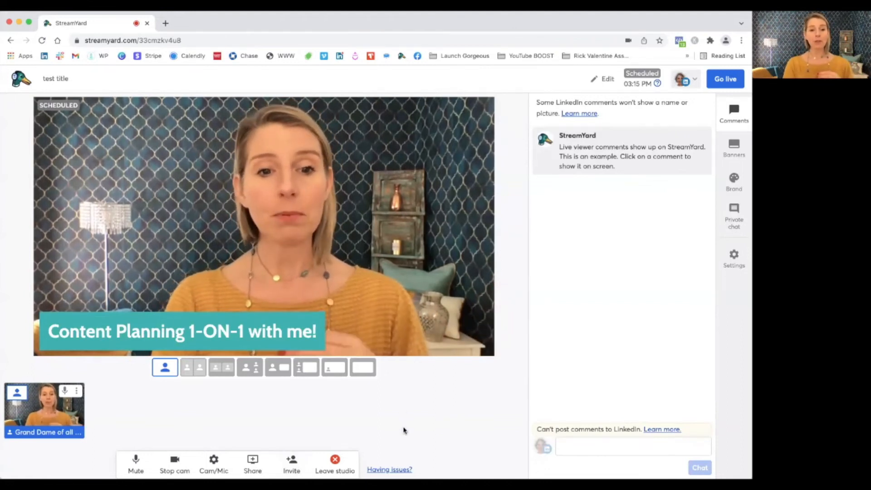
- Try the cropped and group layouts, then set the stage to the spotlight layout
left_click(193, 371)
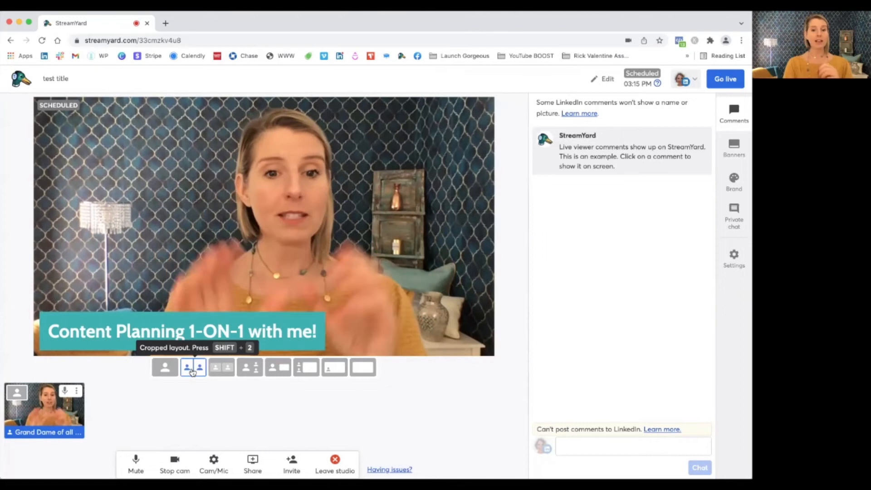
left_click(219, 369)
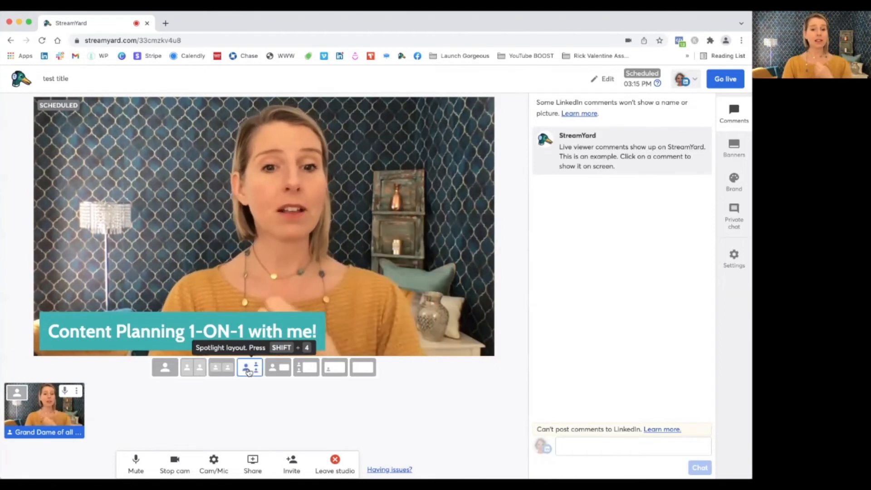
left_click(250, 369)
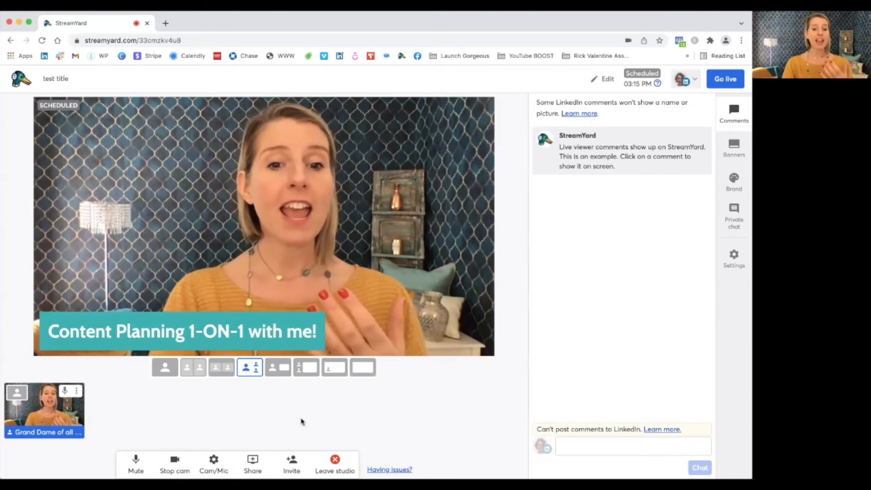
- Share the computer screen and try webcam-only and webcam-with-screen layouts
left_click(253, 464)
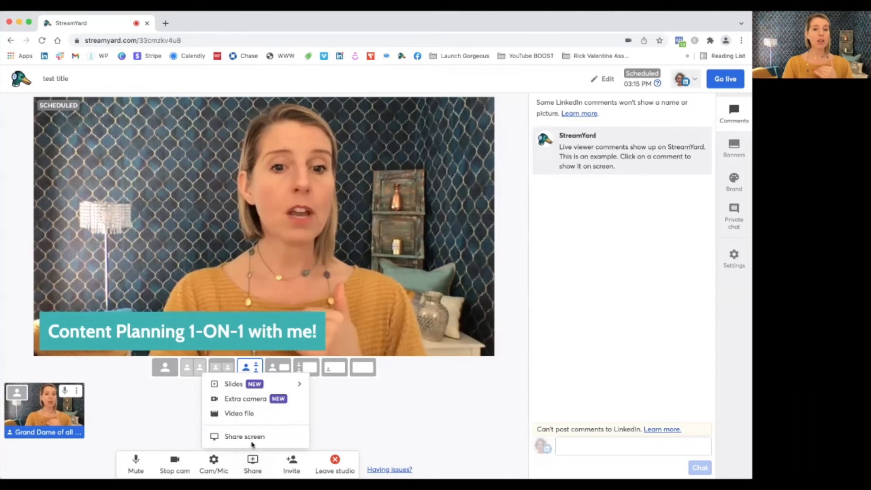
left_click(252, 437)
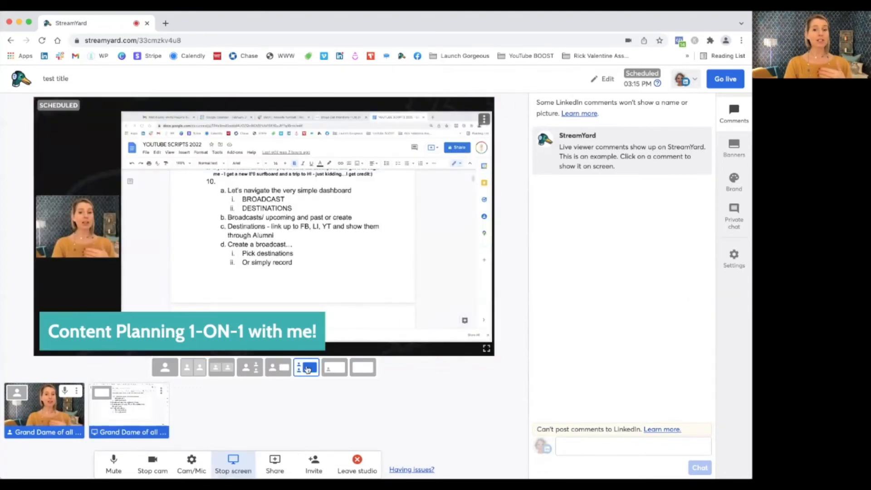
left_click(363, 368)
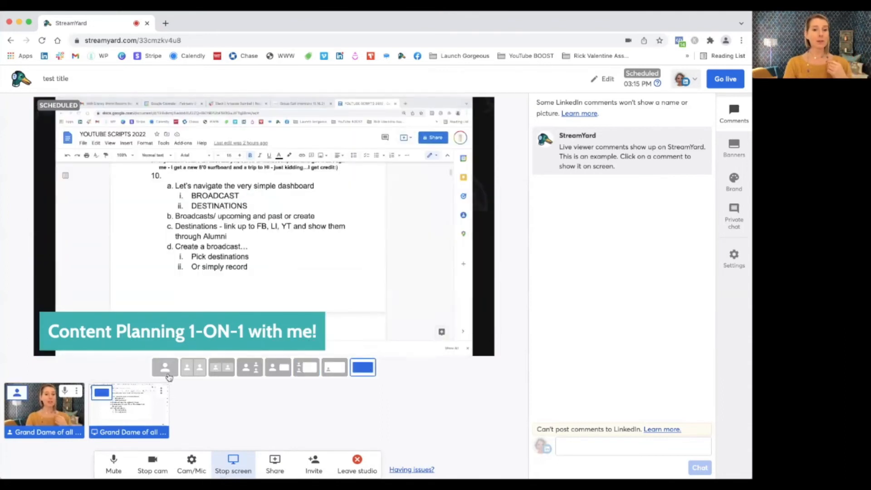
left_click(167, 373)
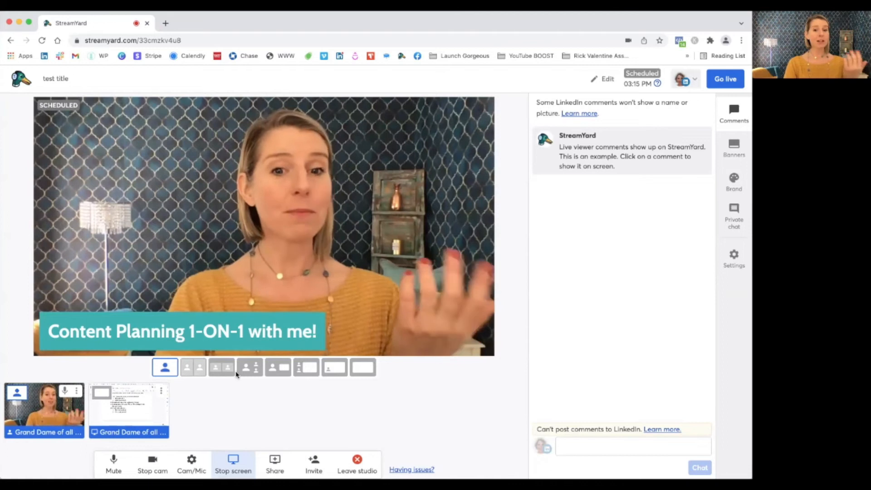
left_click(275, 369)
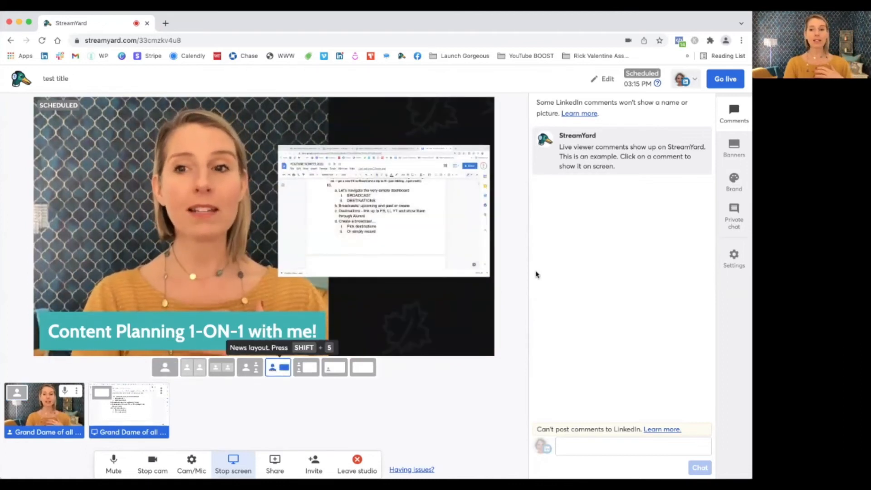
- Hide the Content Planning banner and show the shared screen full-size on stage
left_click(734, 147)
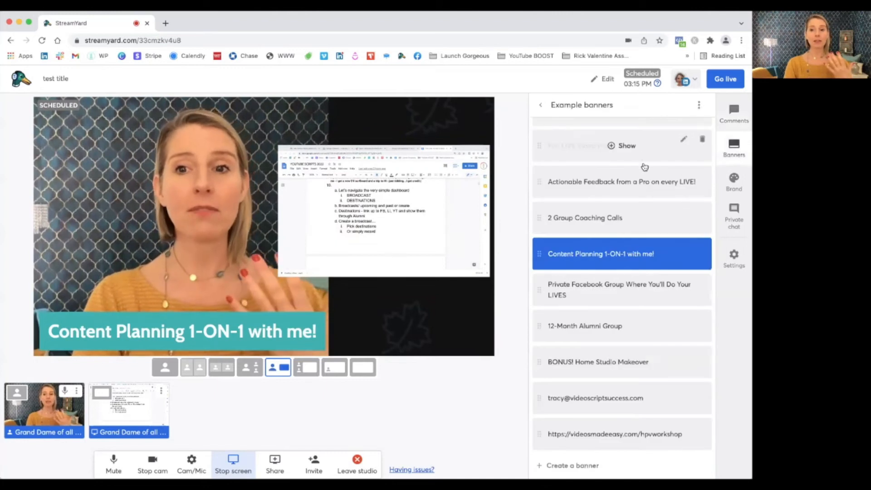
left_click(626, 253)
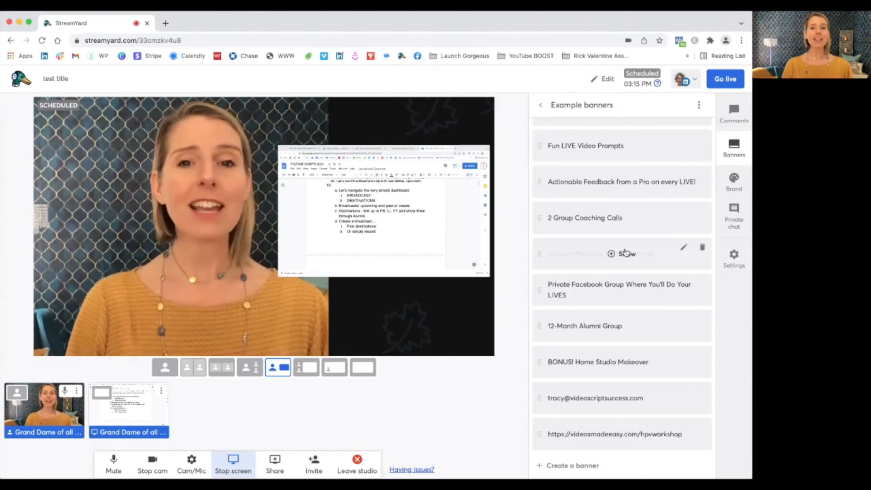
left_click(366, 371)
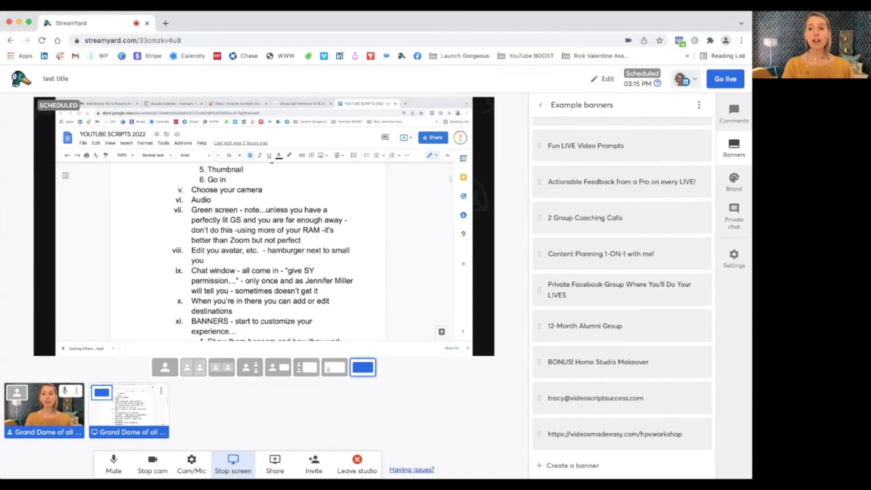
left_click(736, 256)
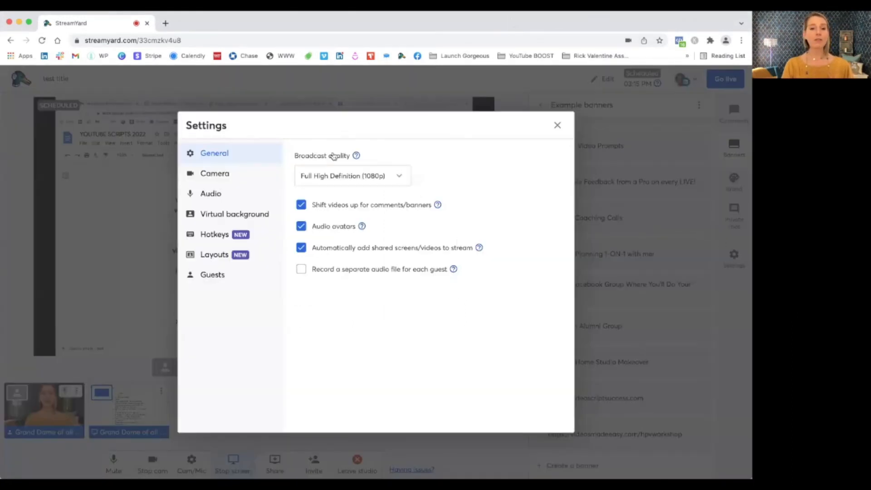
left_click(230, 215)
left_click(557, 126)
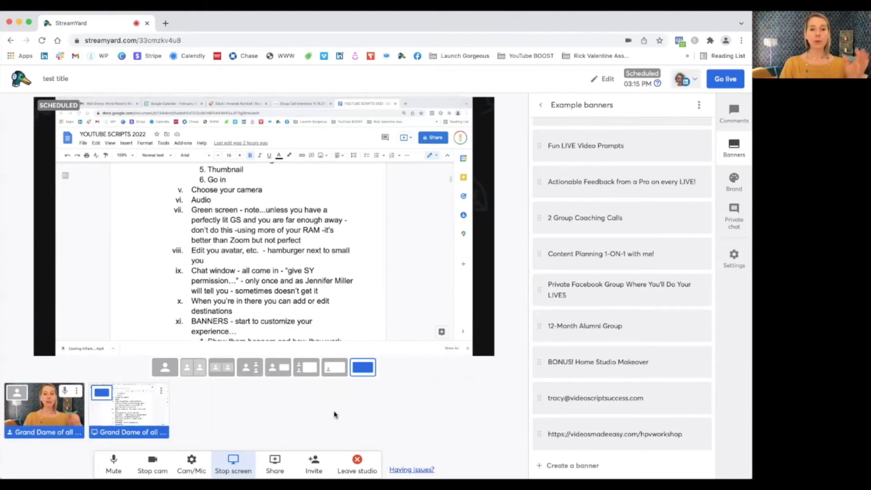
- Leave the studio and browse the Videos library of past recordings on the dashboard
left_click(357, 467)
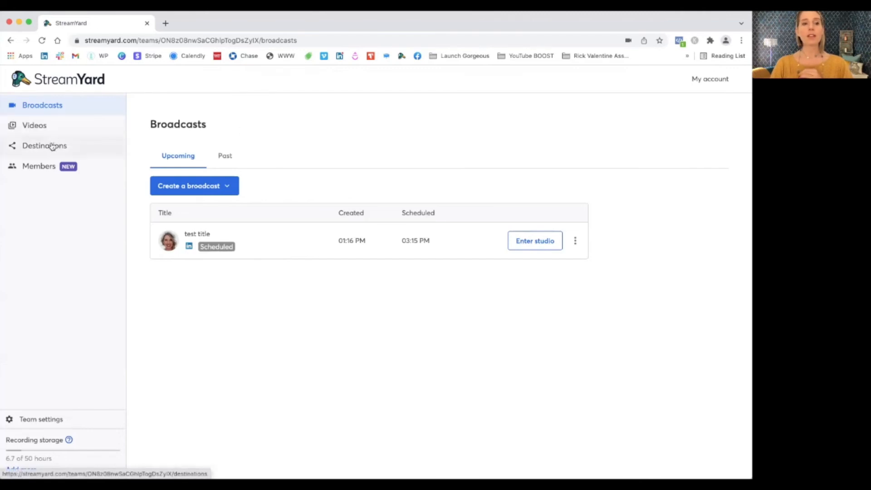
left_click(48, 129)
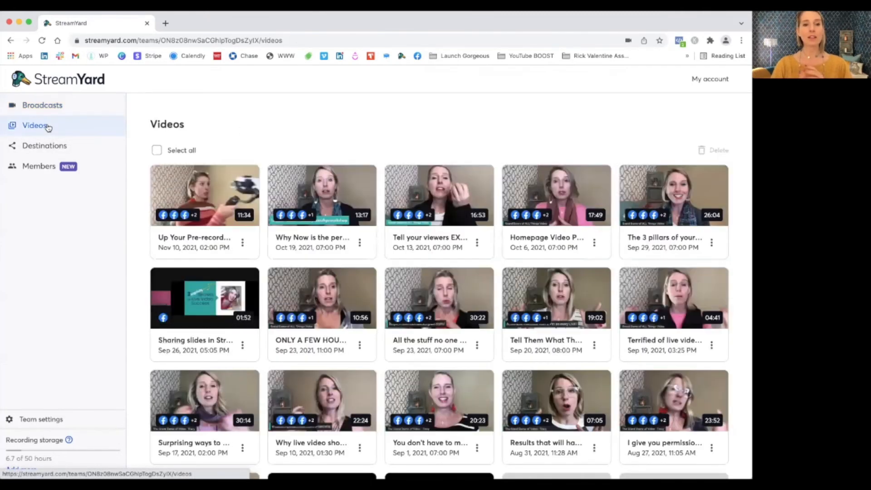
scroll(294, 274, "down", 3)
scroll(293, 274, "up", 3)
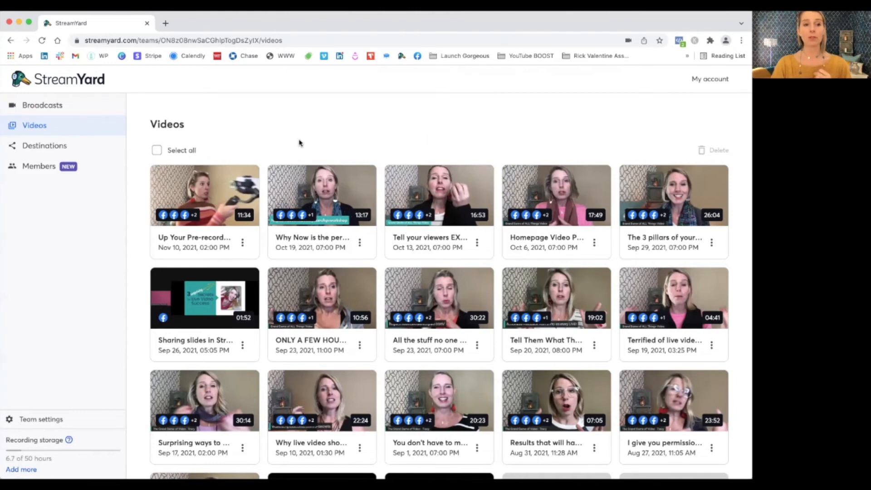
- Review Destinations, then the Past broadcasts list and the latest broadcast's actions menu
left_click(35, 145)
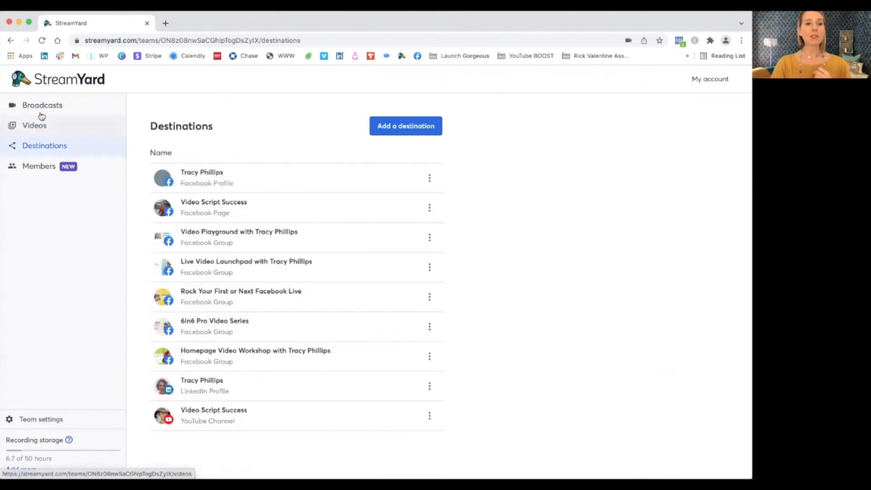
left_click(41, 106)
left_click(225, 156)
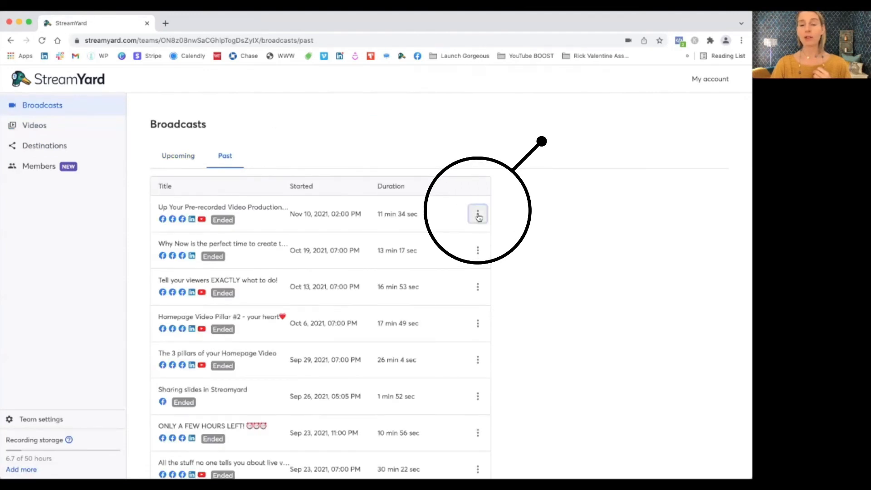
left_click(478, 215)
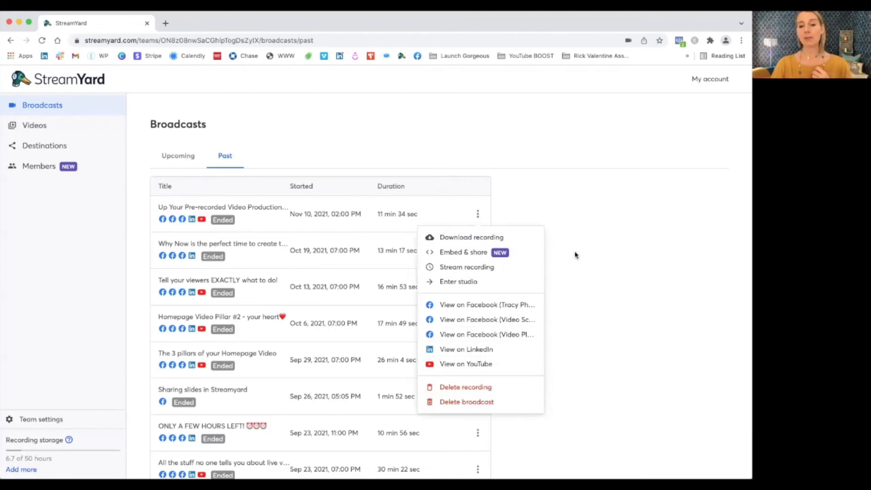
left_click(541, 169)
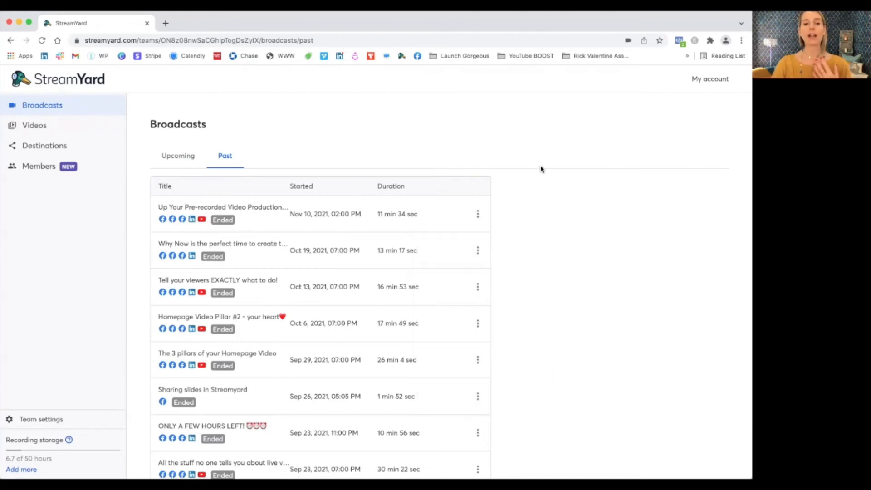
- Glance at Videos again and return to the upcoming list with 'test title'
left_click(71, 130)
left_click(47, 107)
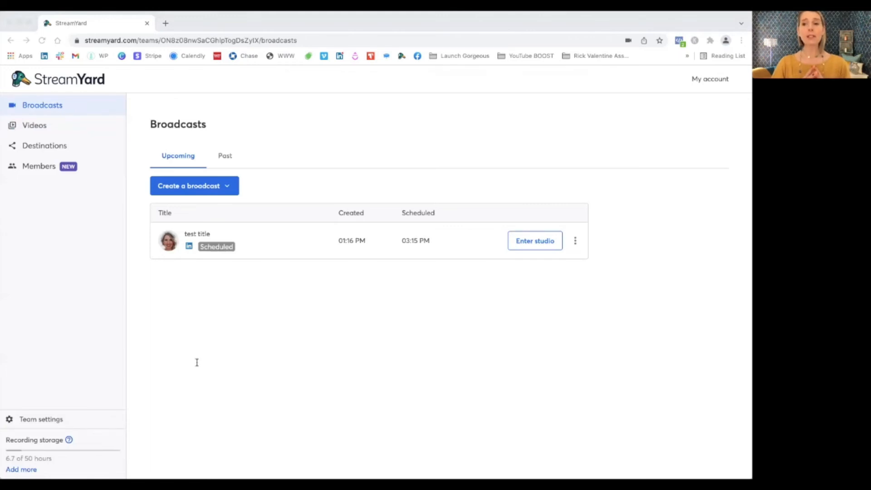
- Re-enter the 'test title' studio through the camera and mic check
left_click(505, 25)
left_click(528, 244)
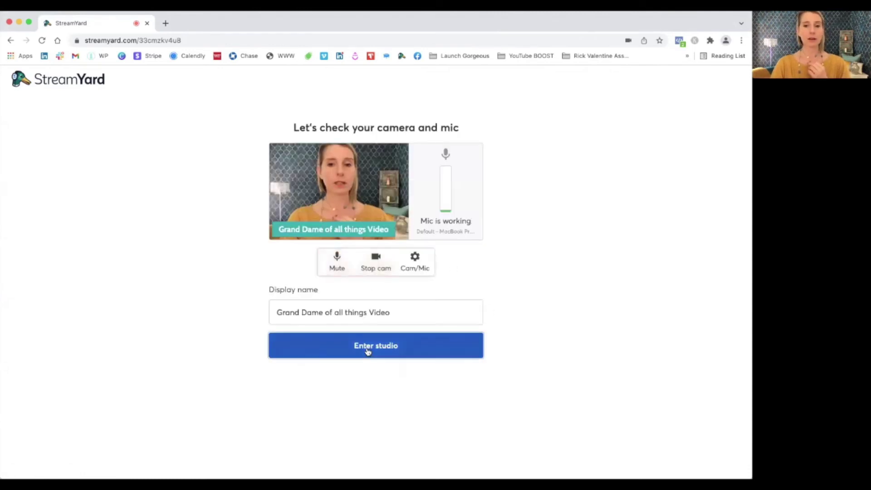
left_click(366, 350)
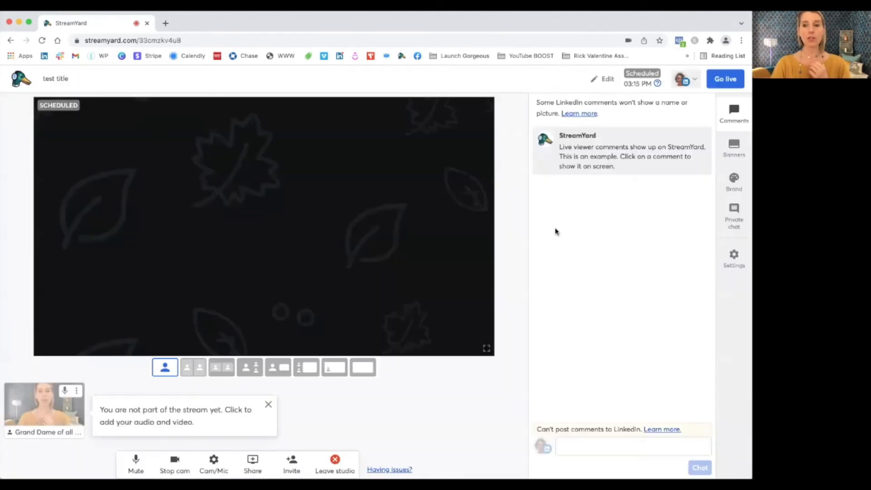
- Put own camera on stage in Spotlight layout, checking private chat and reopening Comments
left_click(736, 218)
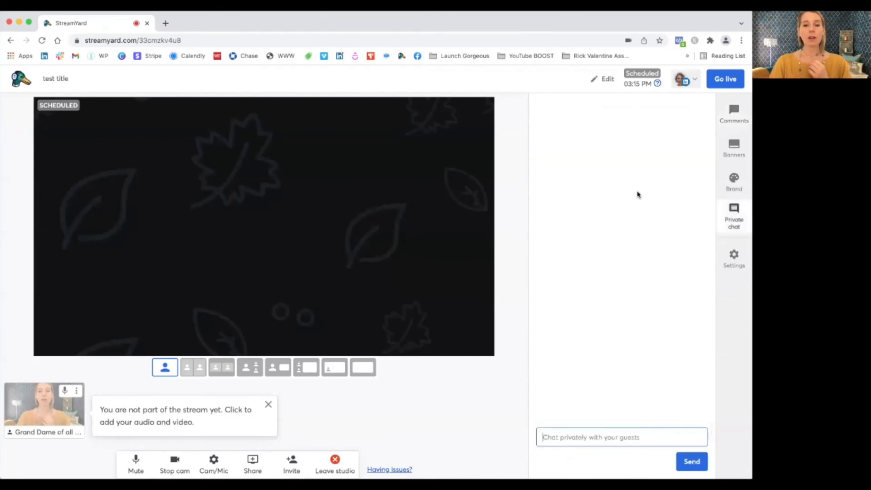
left_click(250, 368)
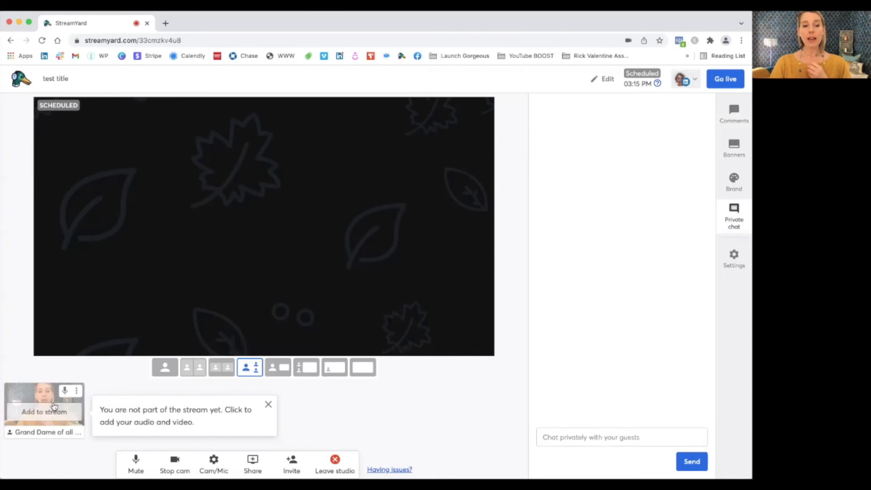
left_click(44, 408)
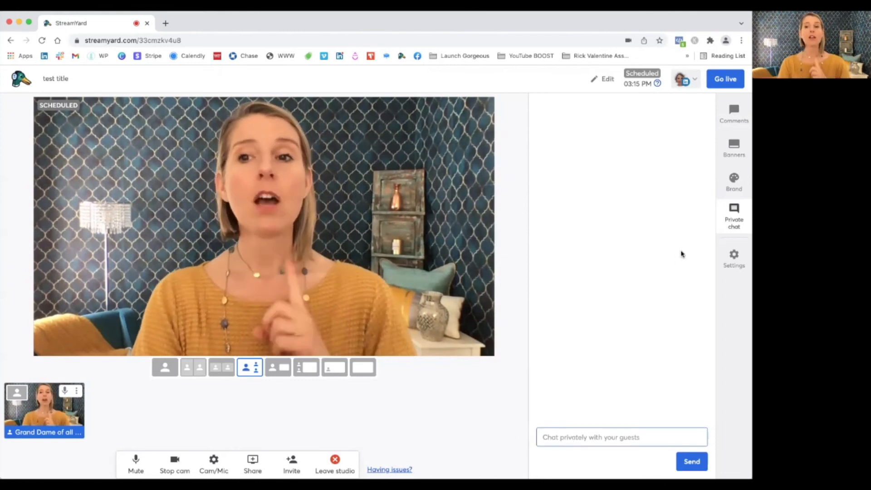
left_click(727, 126)
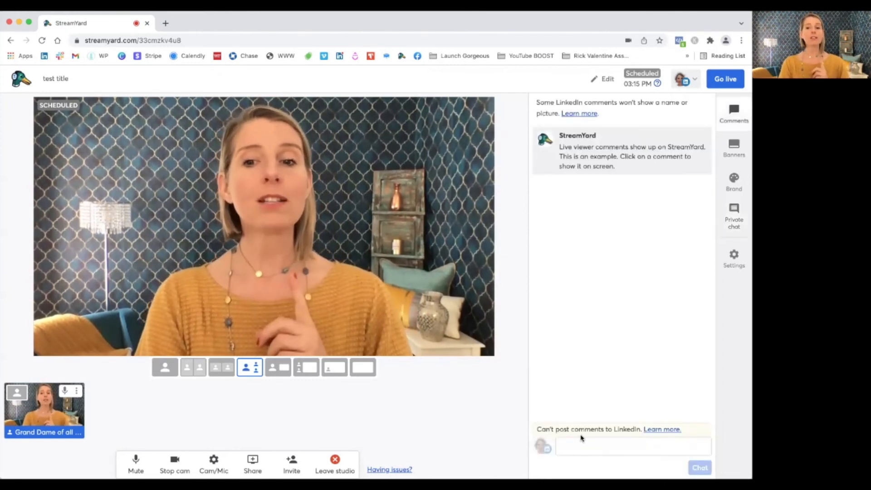